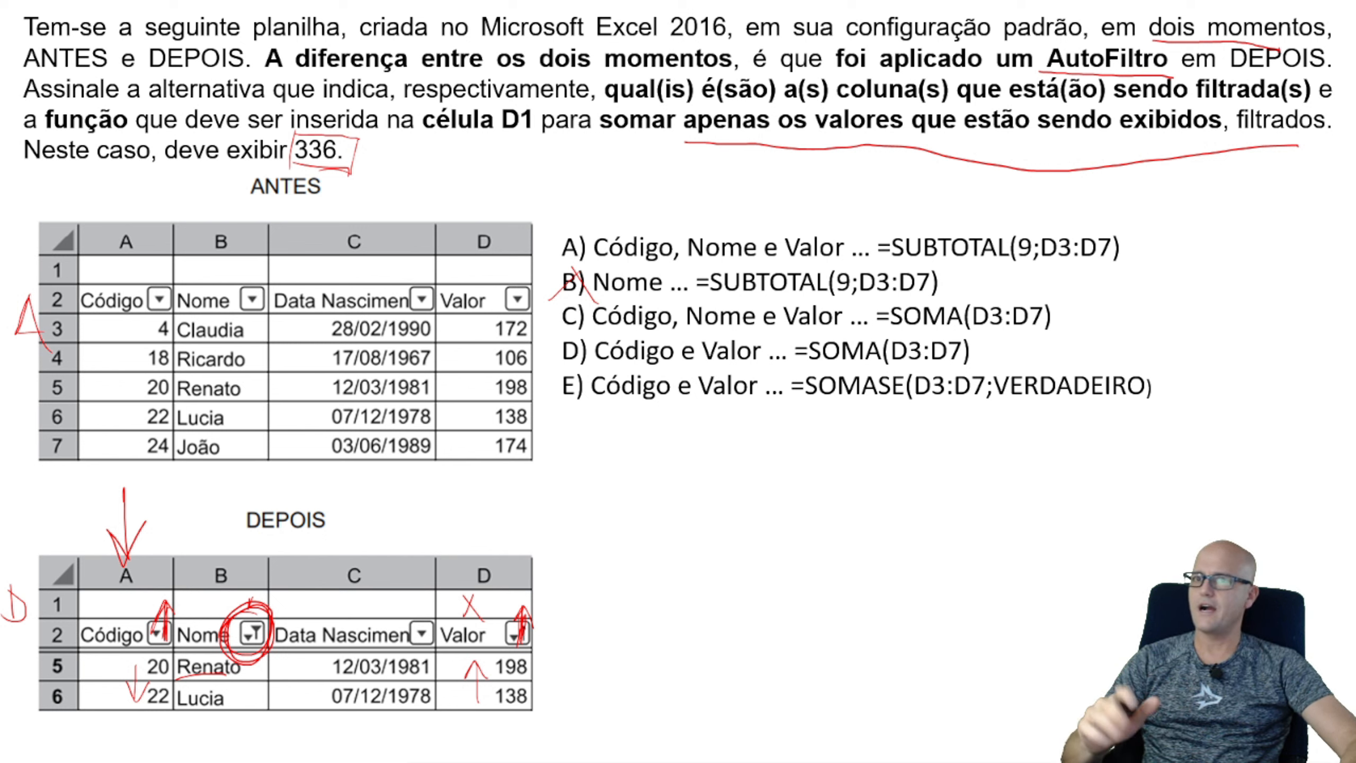
drag(671, 39, 733, 45)
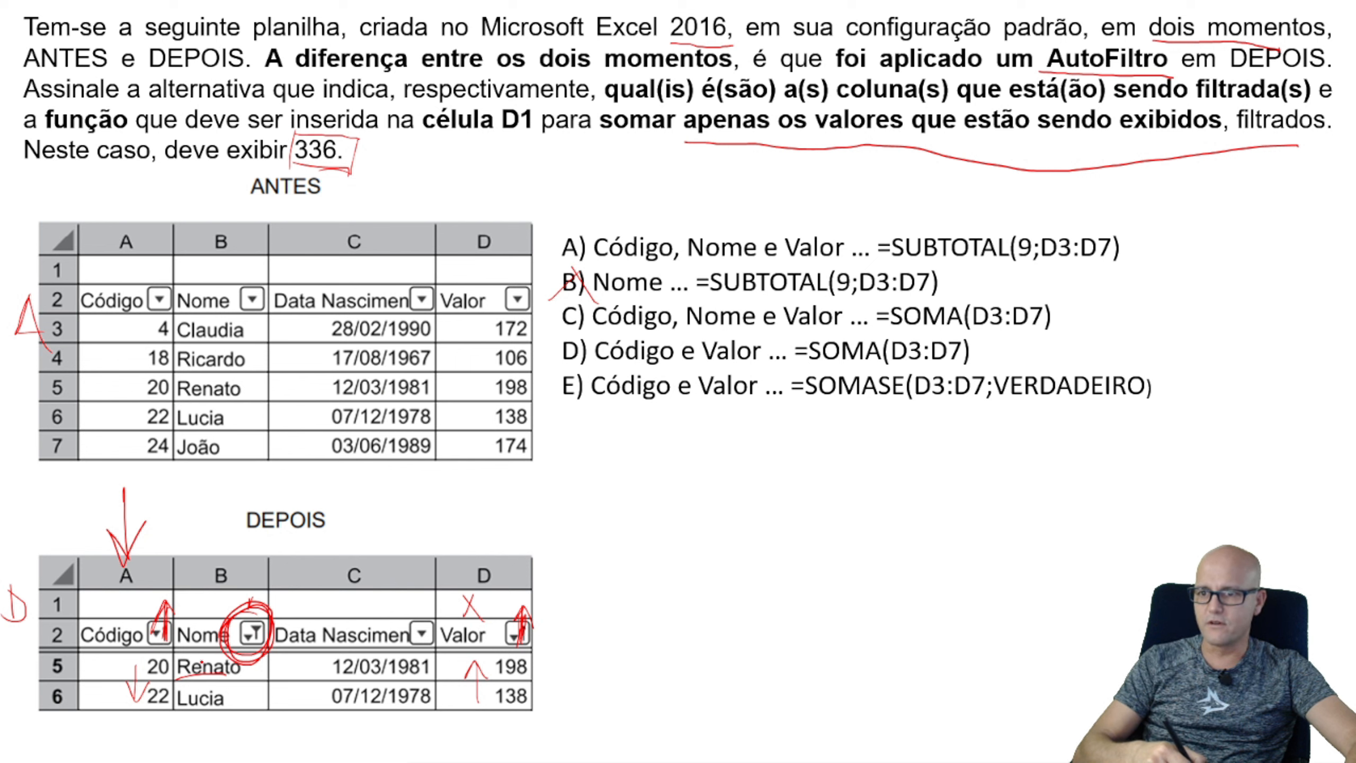
drag(422, 633, 417, 641)
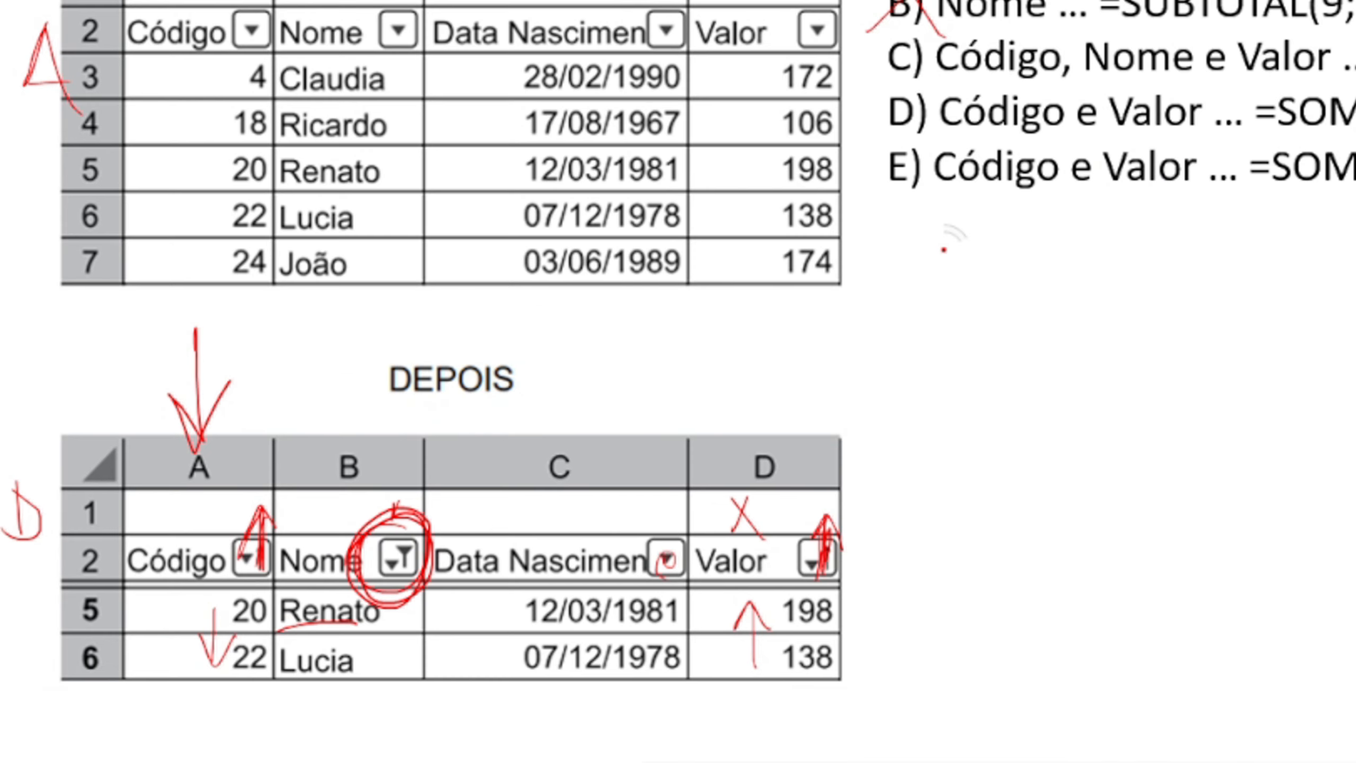
right_click(598, 438)
drag(598, 438, 628, 497)
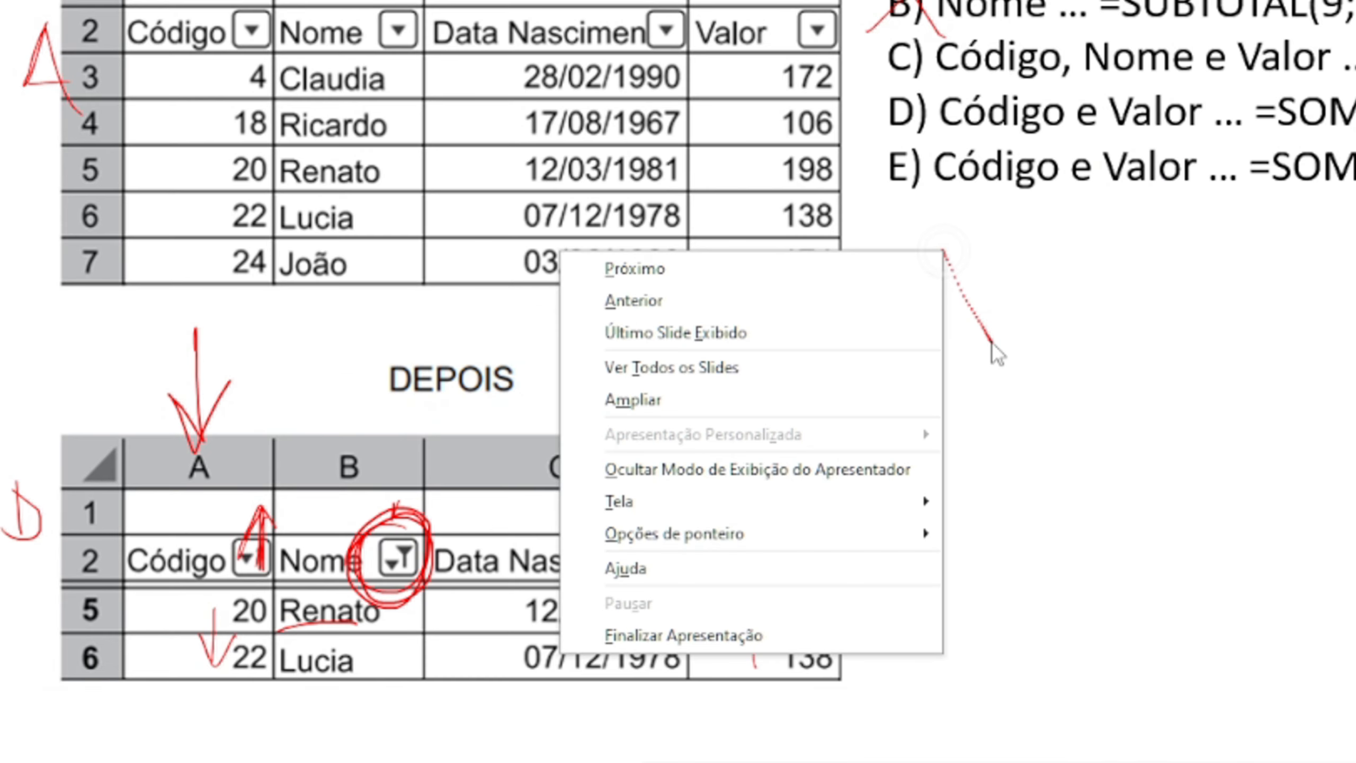
click(641, 450)
mouse_move(992, 342)
mouse_down()
mouse_move(998, 357)
mouse_move(972, 260)
mouse_move(959, 257)
mouse_up()
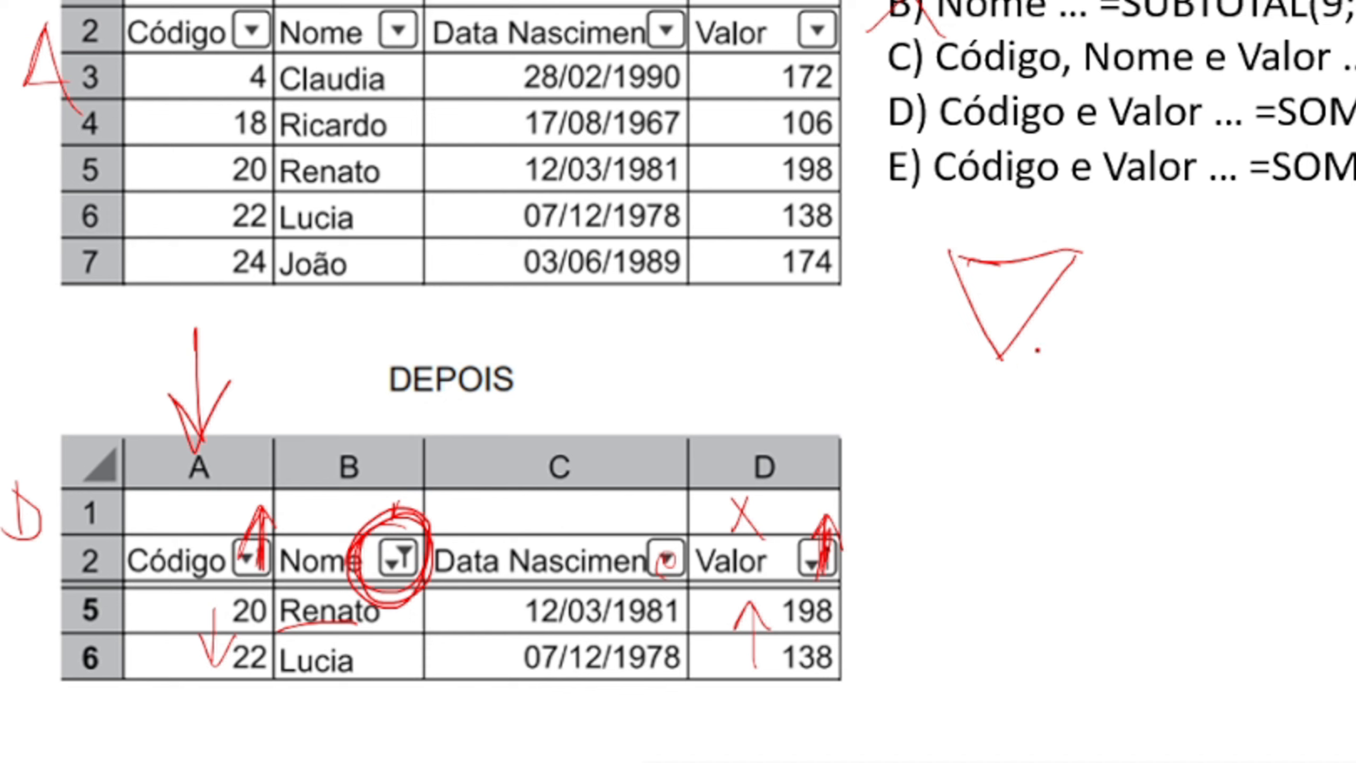
drag(995, 353, 1012, 444)
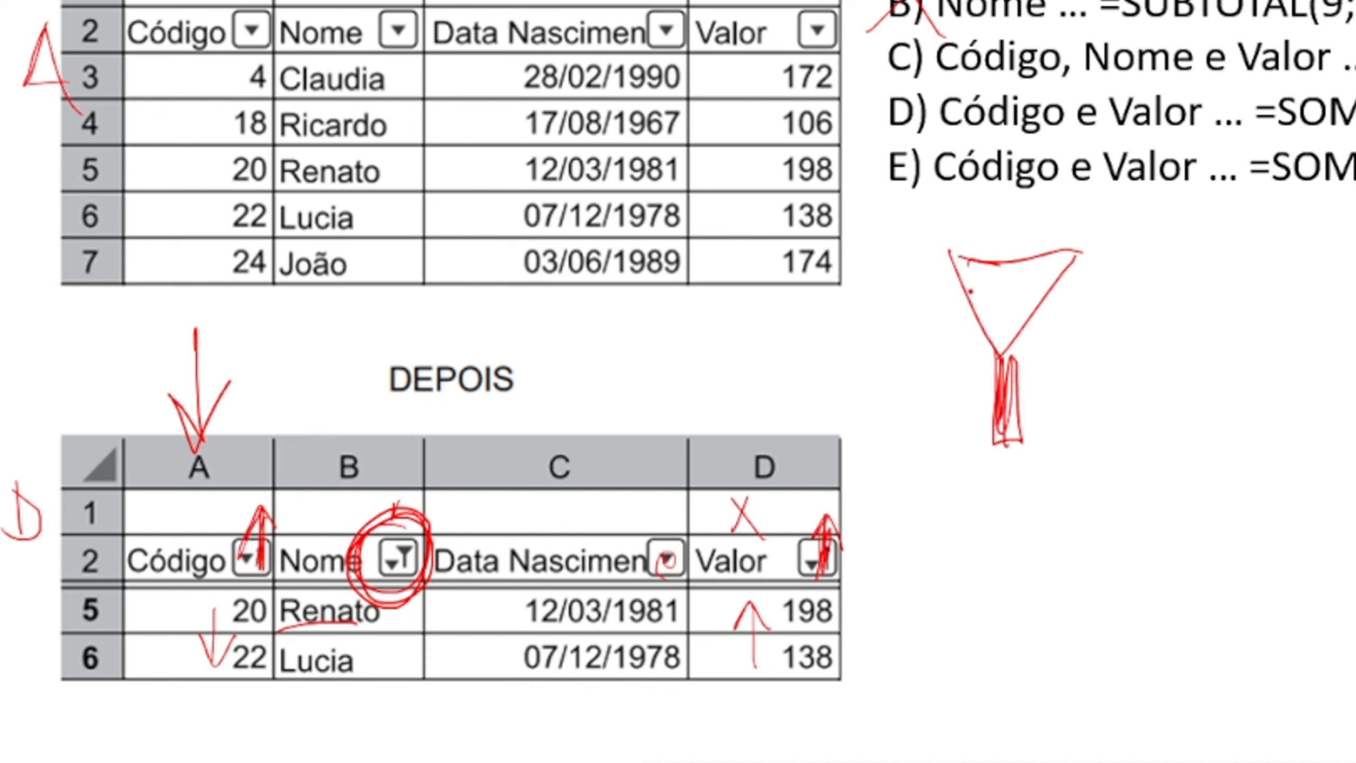
mouse_move(964, 265)
mouse_down()
mouse_move(992, 353)
mouse_move(1022, 289)
mouse_up()
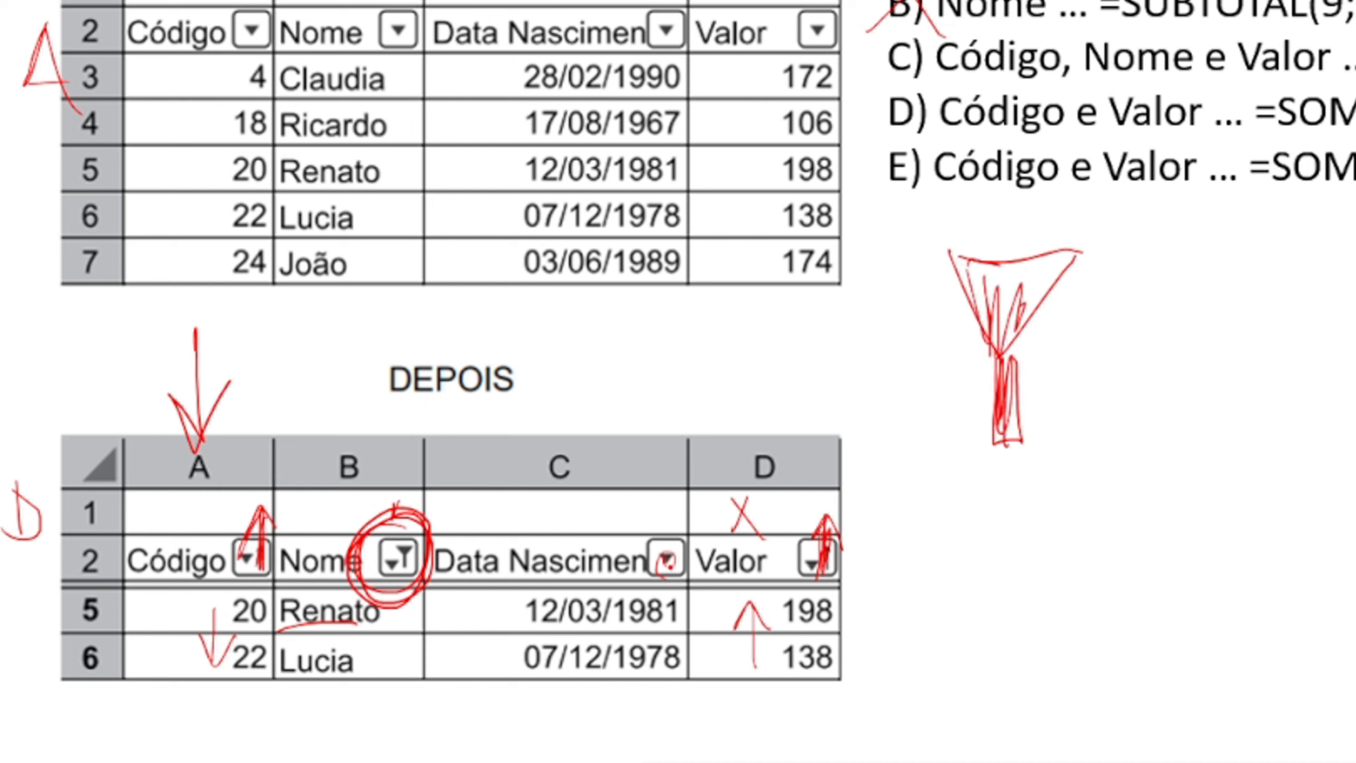
drag(666, 555, 672, 561)
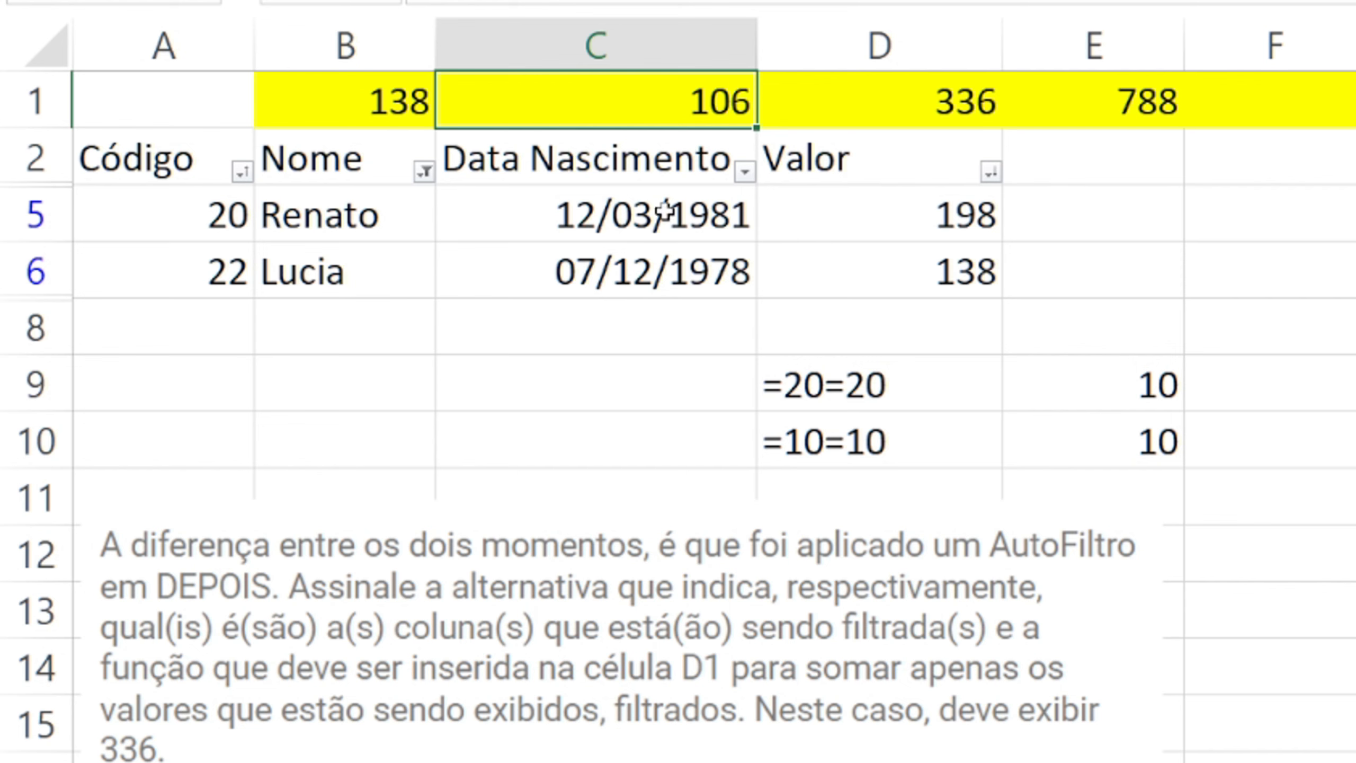
- Try the formula =SUBTOTAL(9;D3:D7) in cell F2, looking through the available function numbers while entering it
click(1260, 164)
text(=SU)
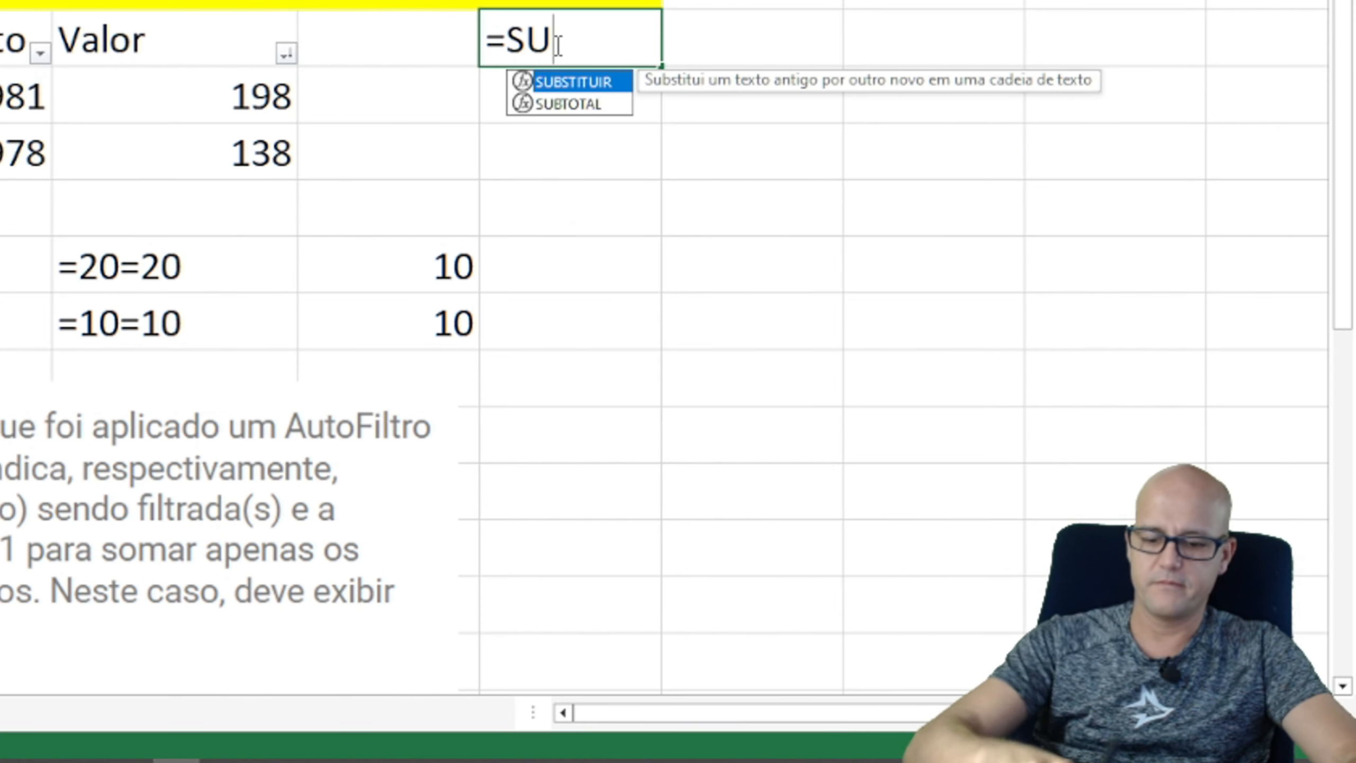
text(B)
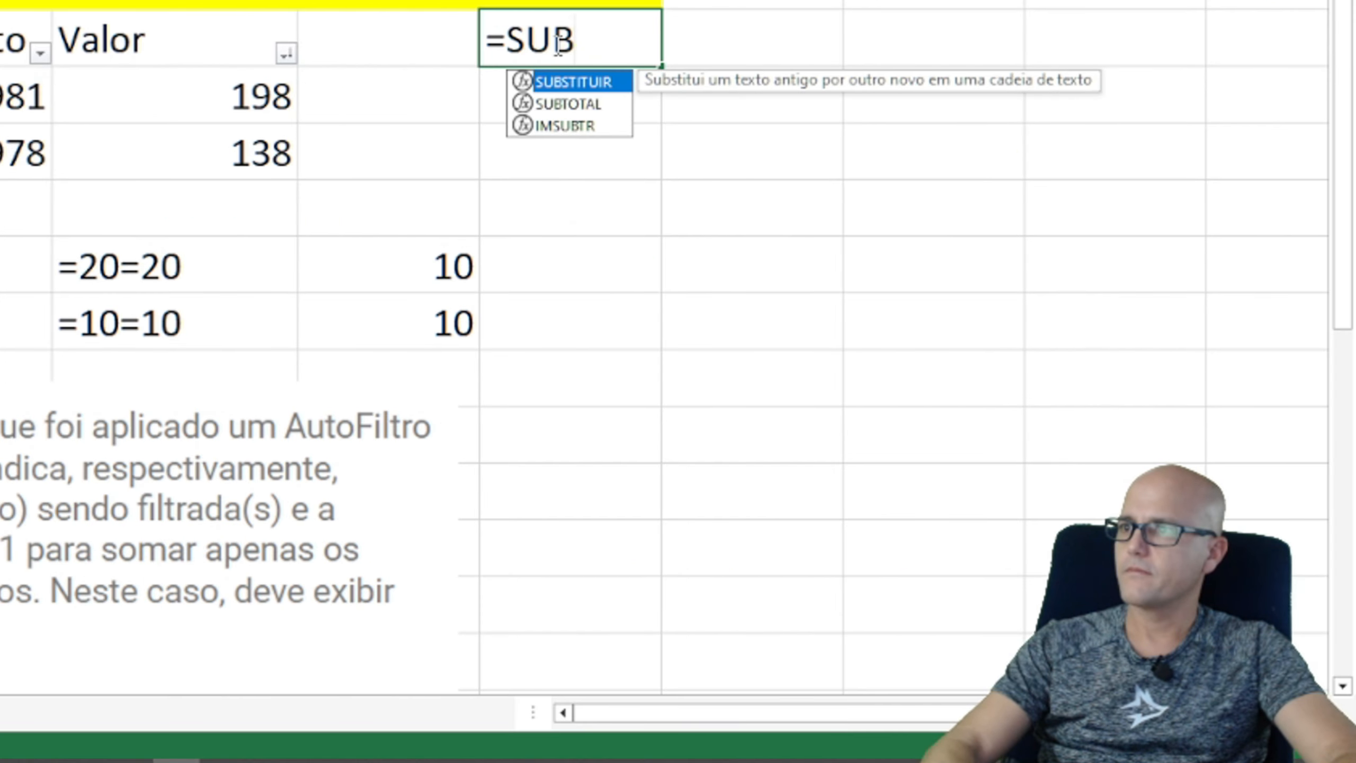
text(T)
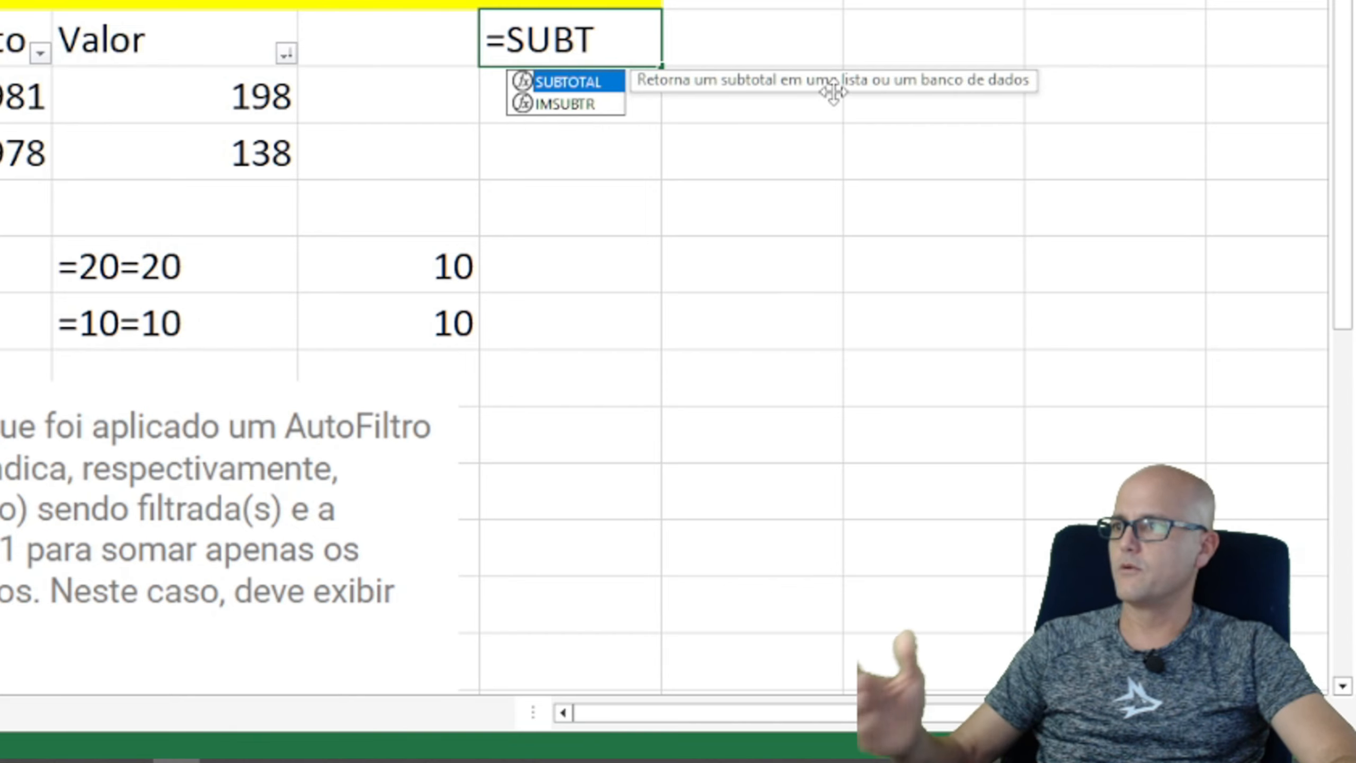
text(OTAL)
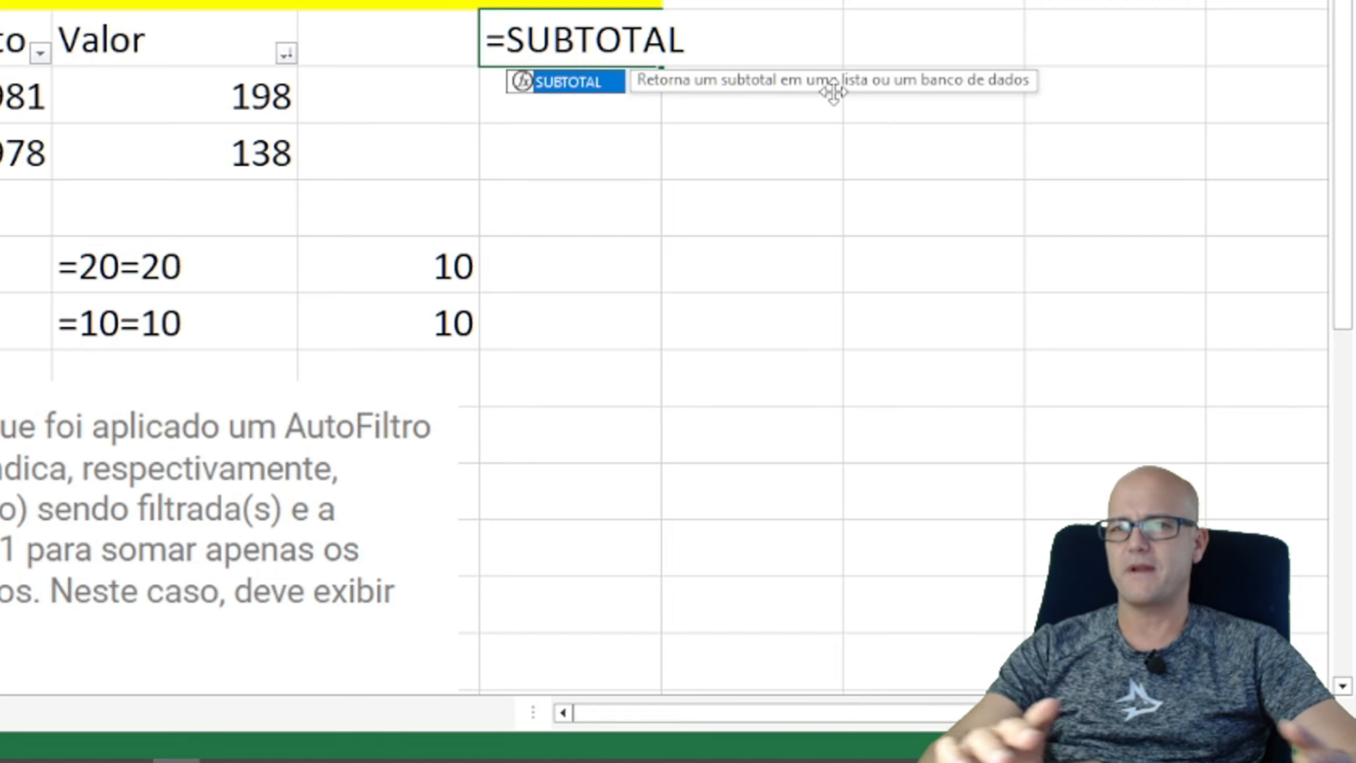
text(()
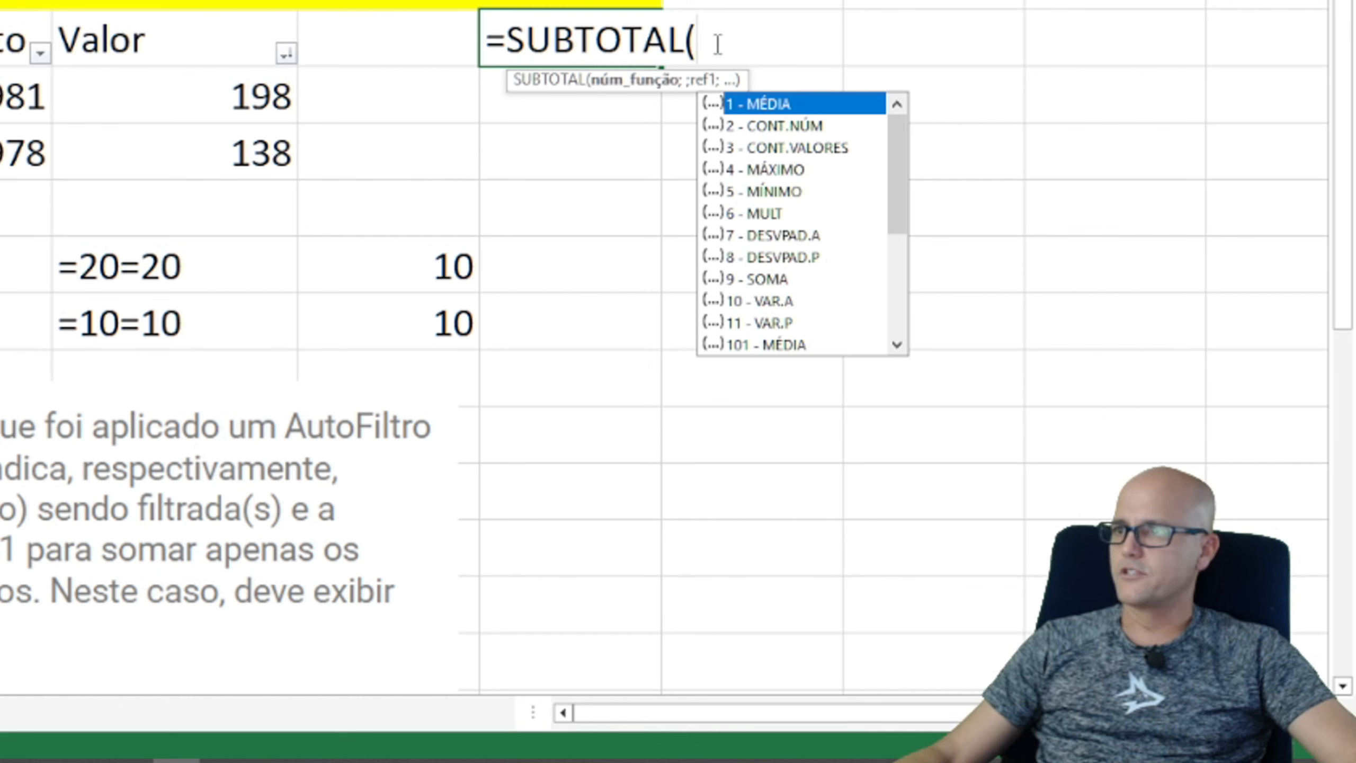
text(1)
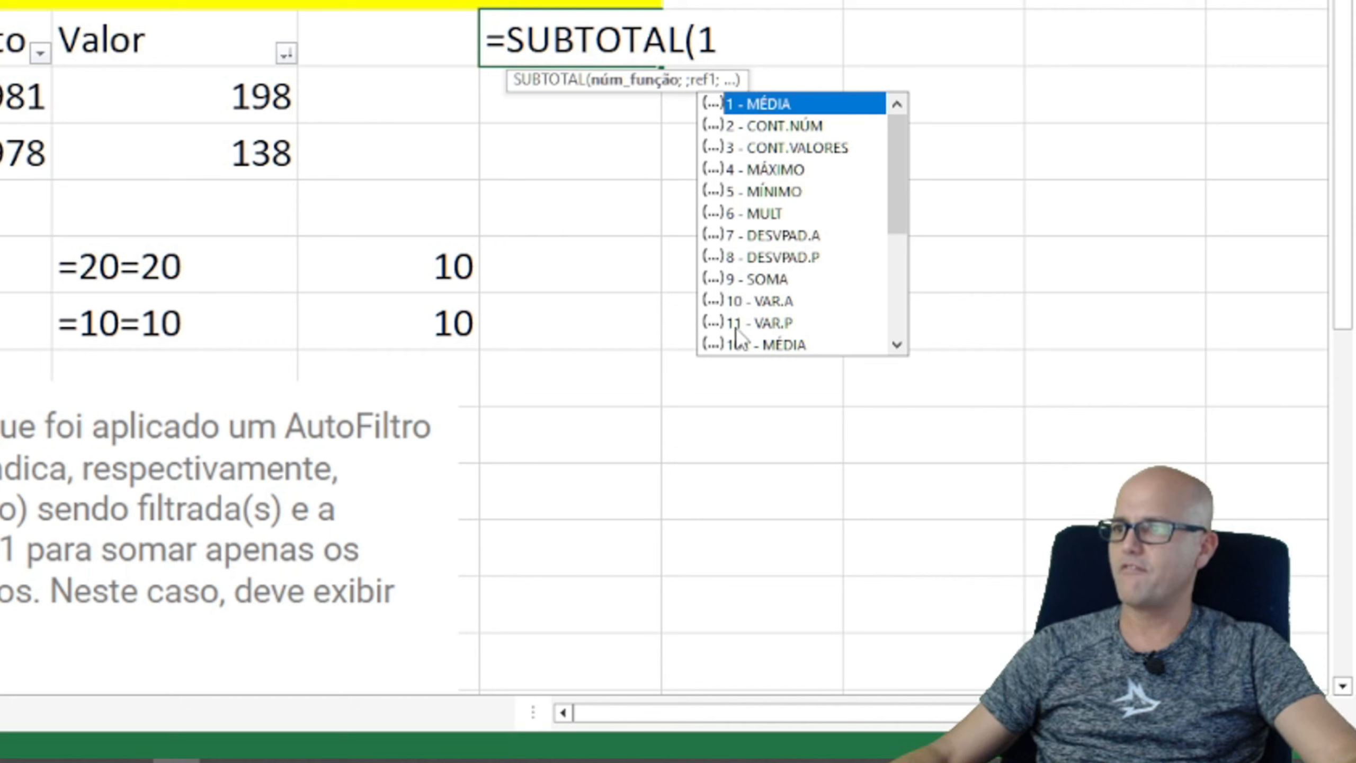
drag(900, 199, 890, 132)
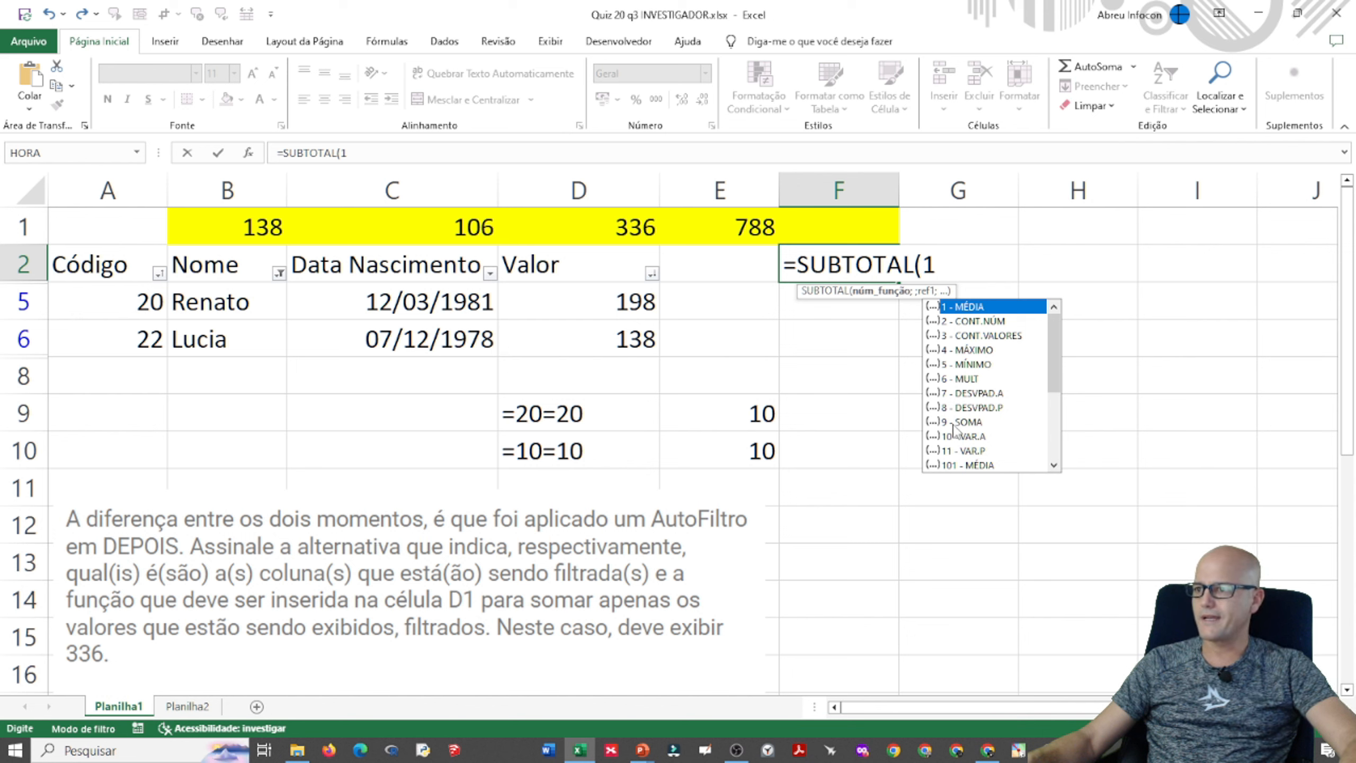
key(BackSpace)
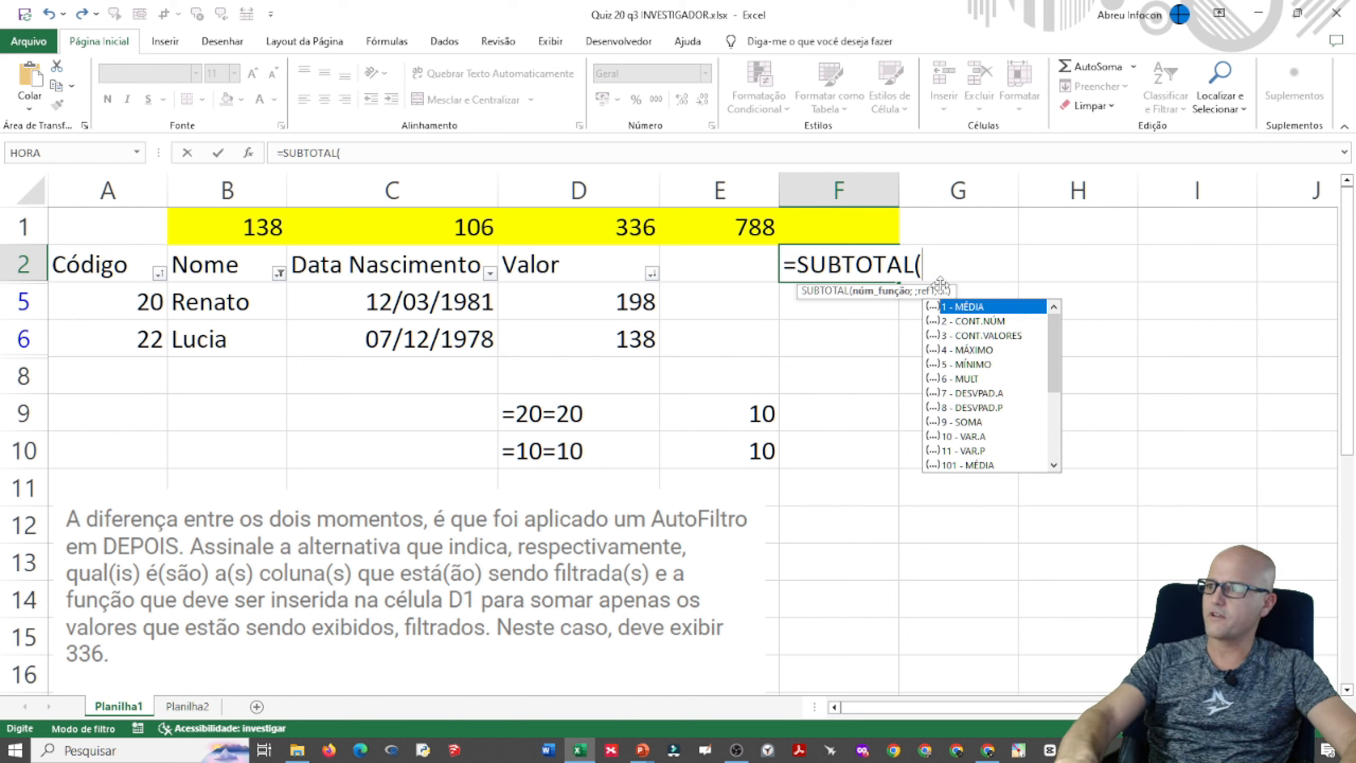
text(9;D3:D7)
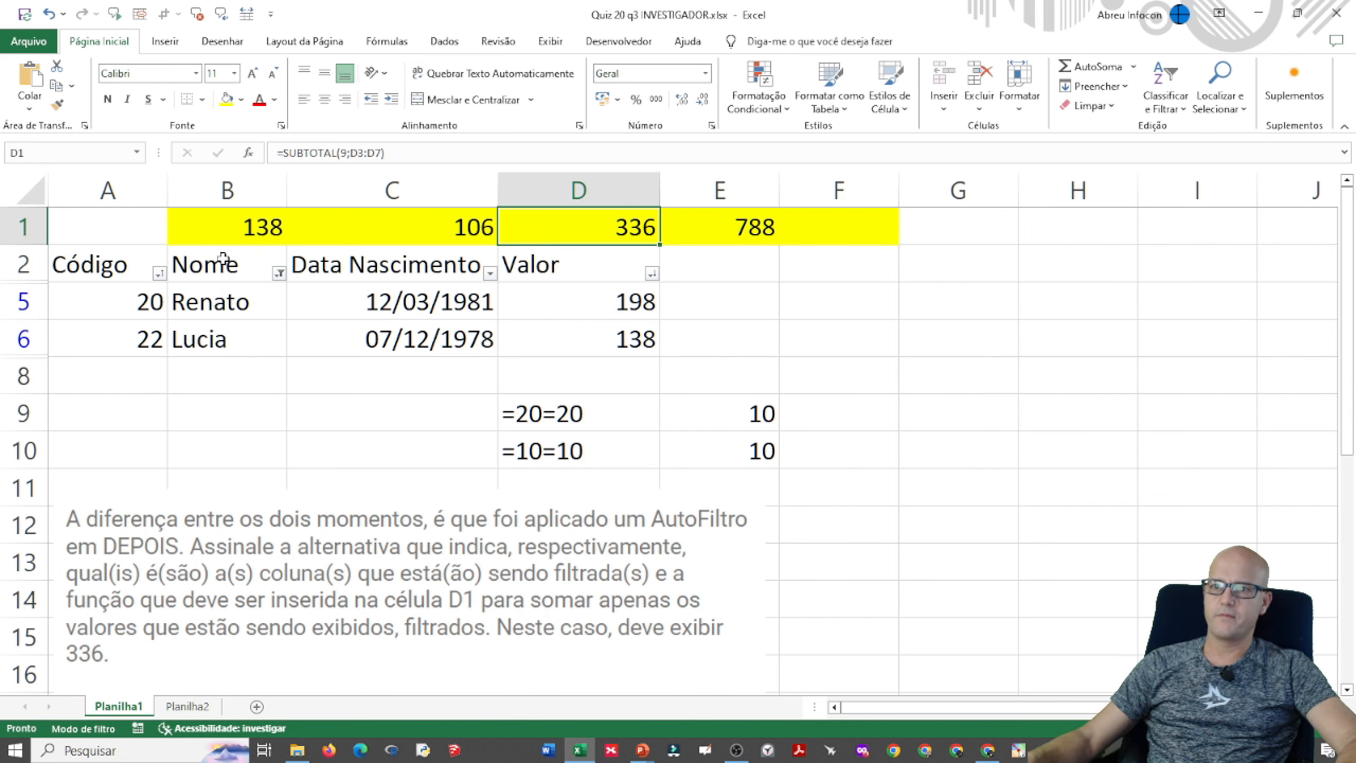
- Show all rows of the table again by selecting every value in the Nome column's filter
mouse_move(282, 278)
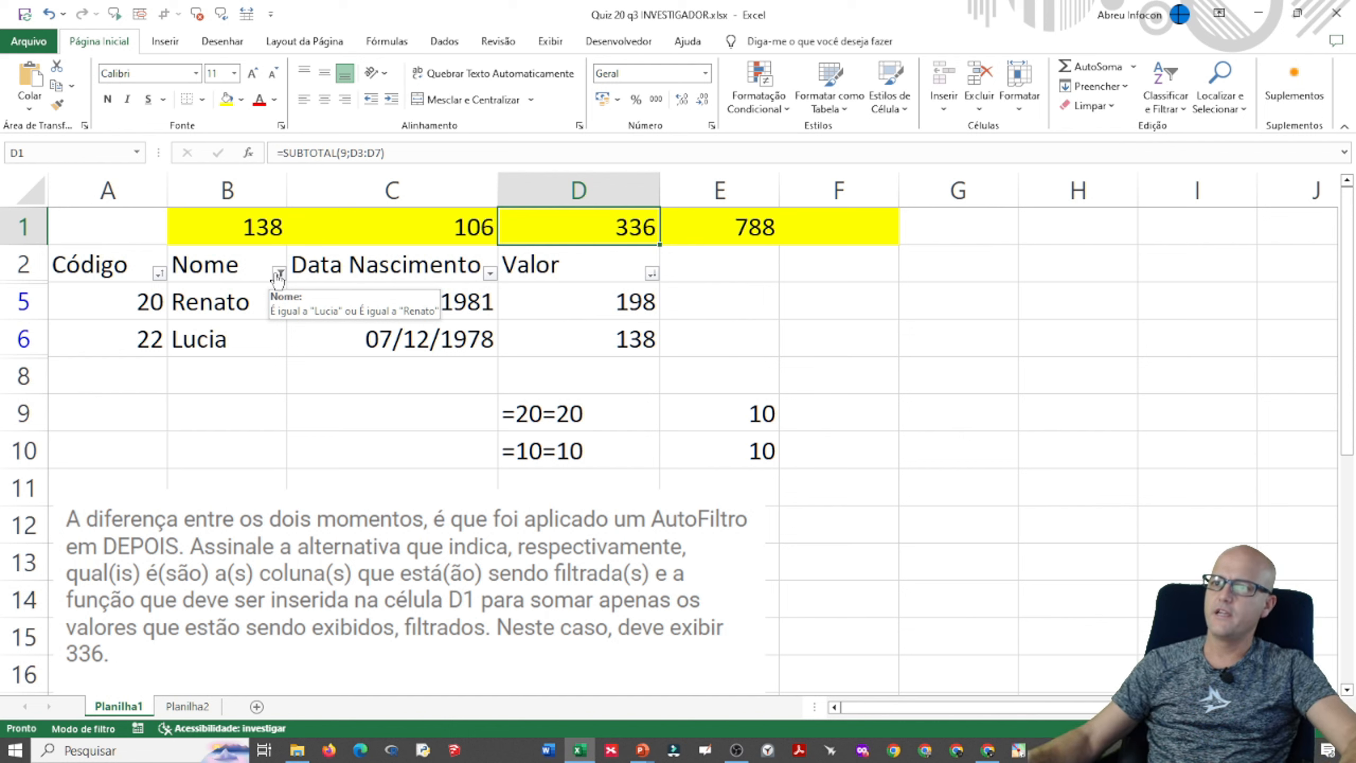
click(280, 275)
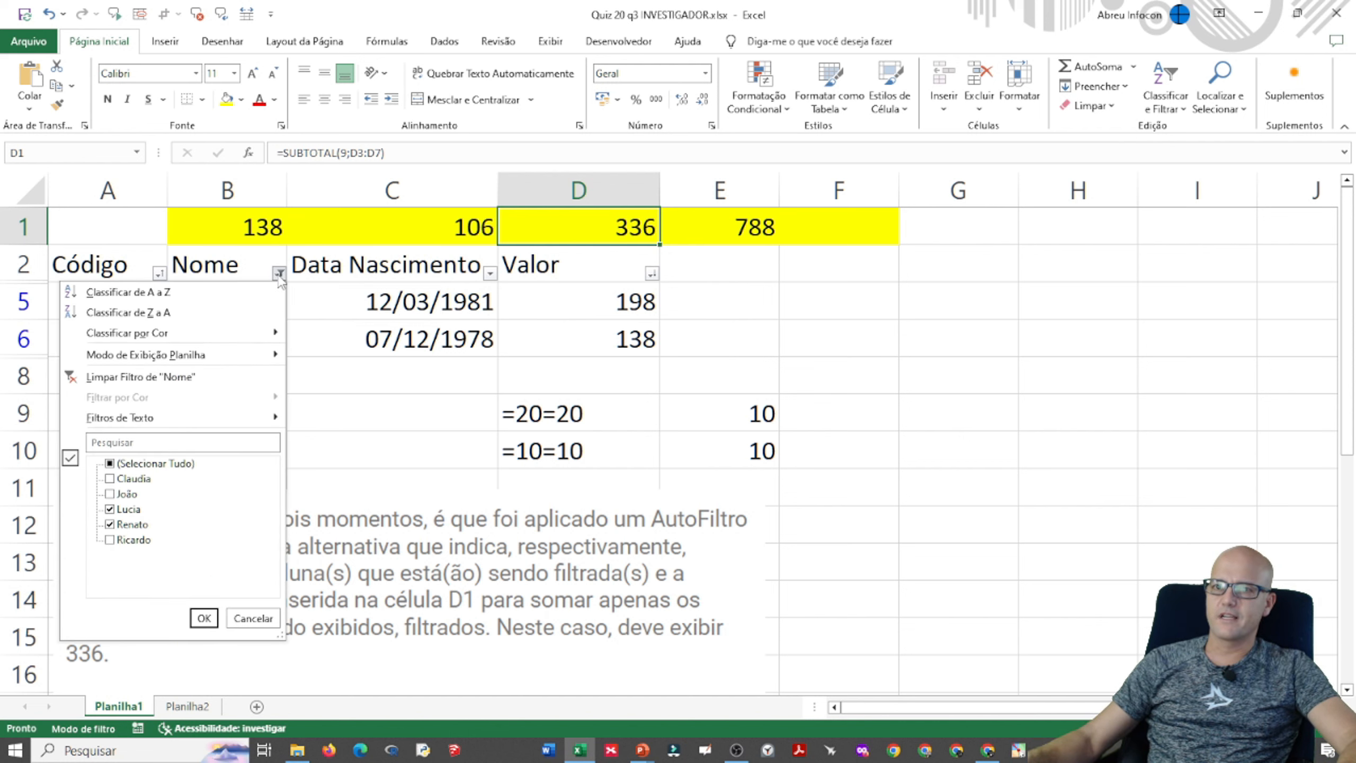
click(112, 464)
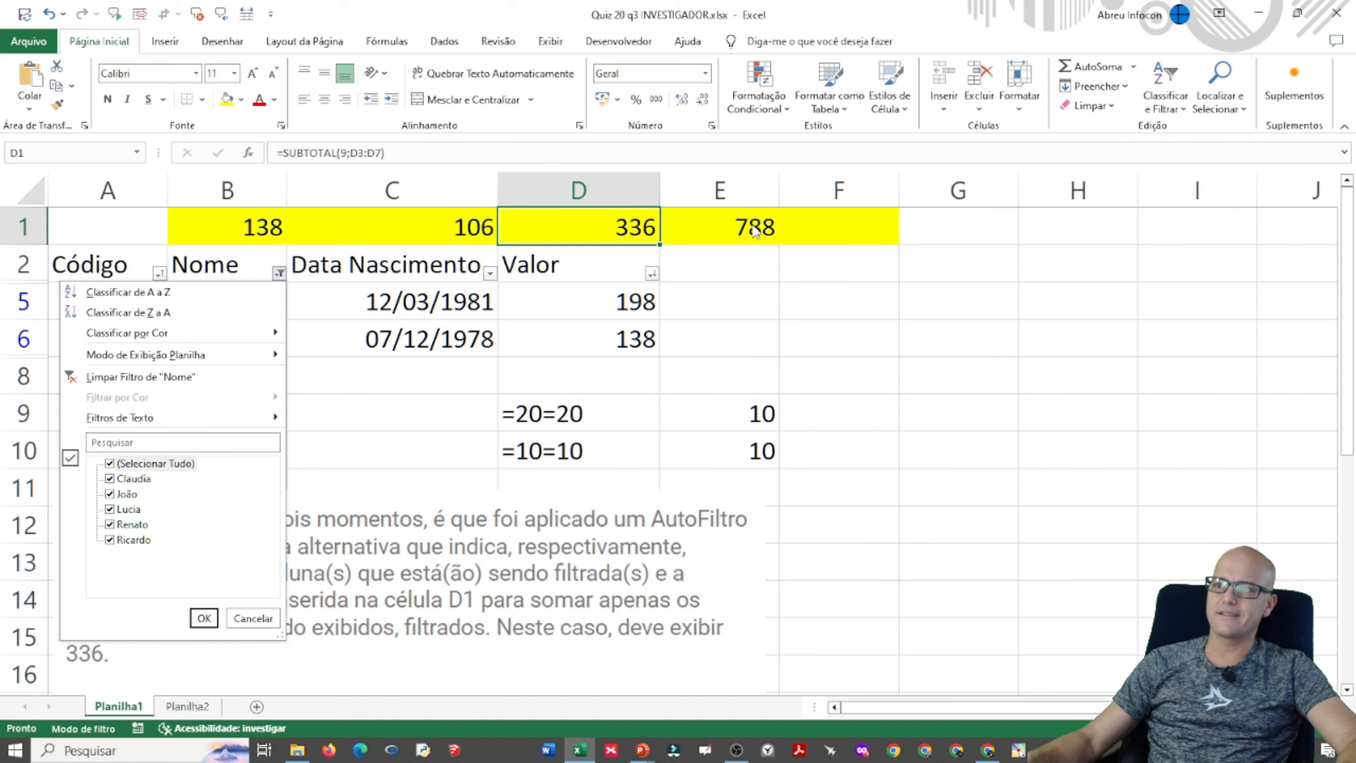
click(204, 619)
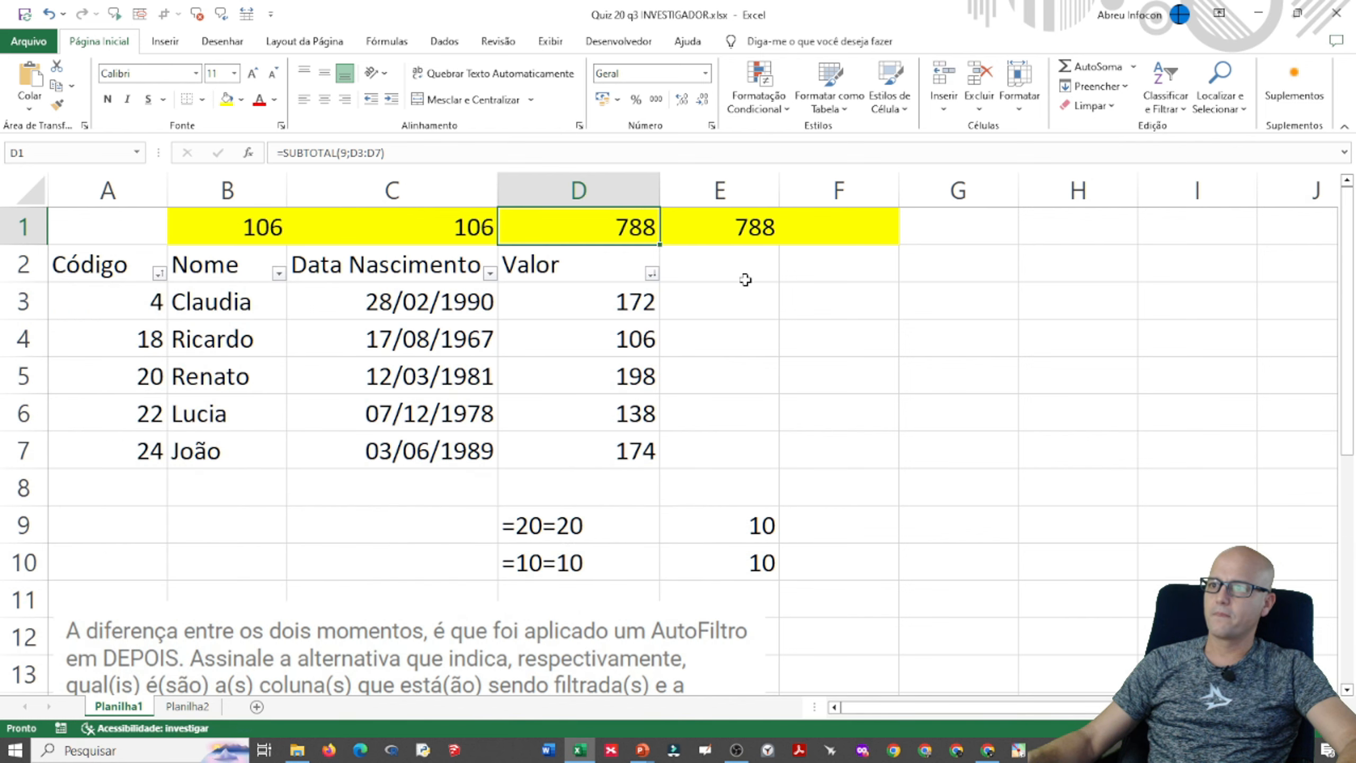
- Inspect the SUBTOTAL formula in D1 and the SOMA formula in E1, and check the sum of D3:D7 against them
double_click(622, 223)
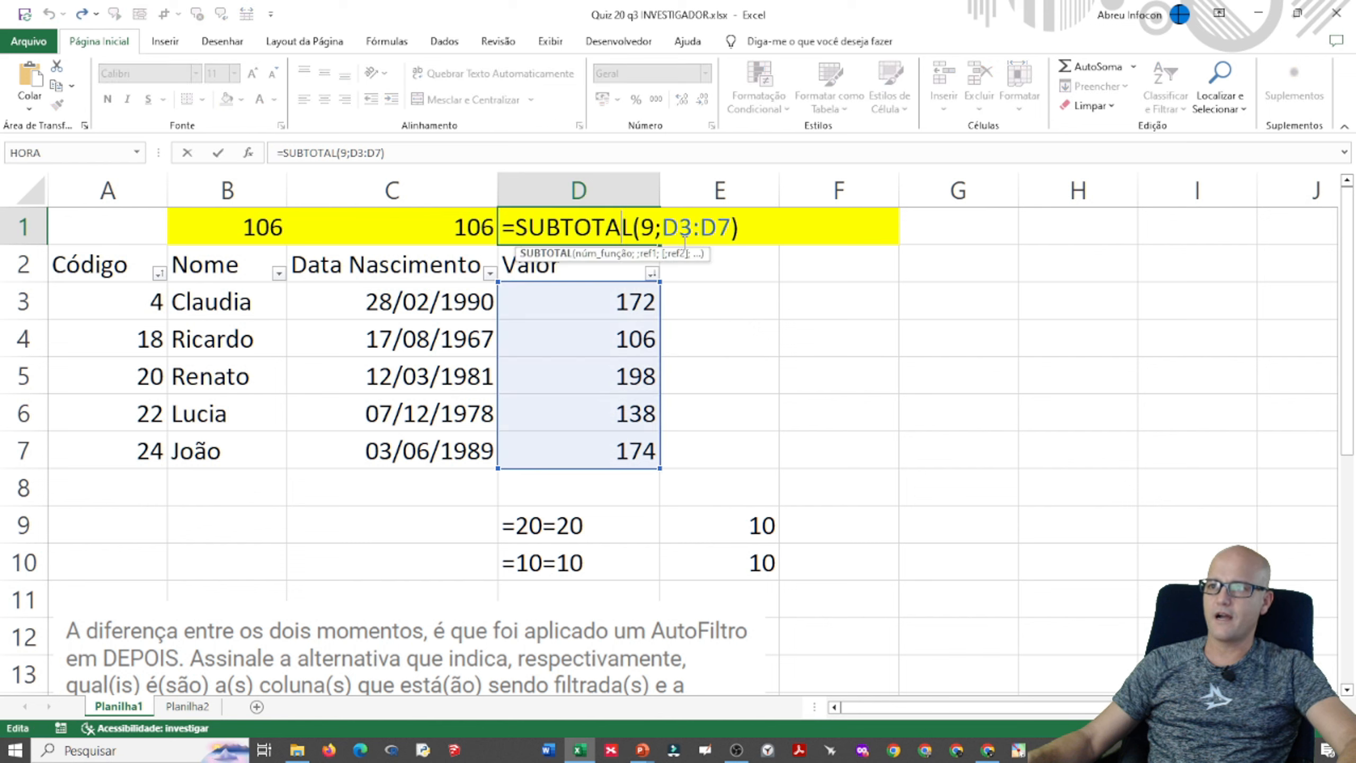
key(Escape)
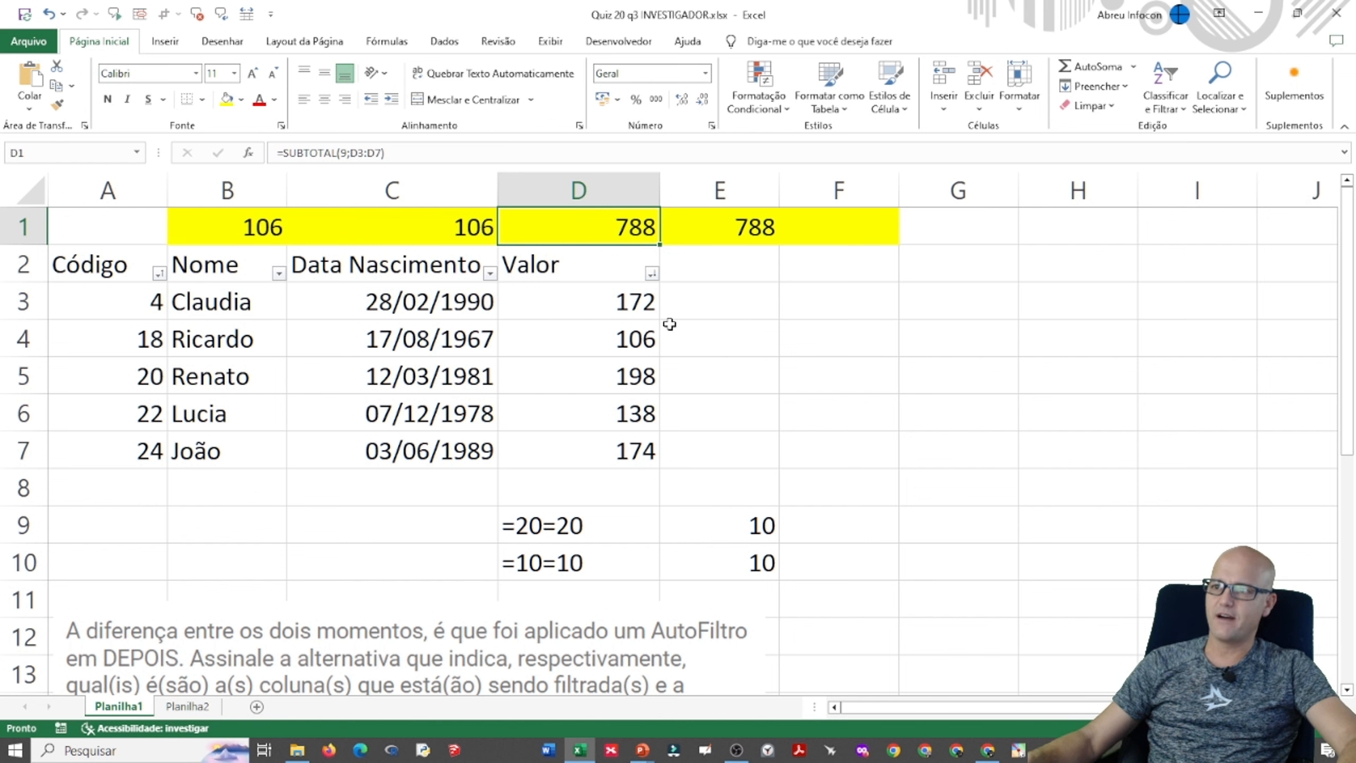
drag(628, 300, 628, 450)
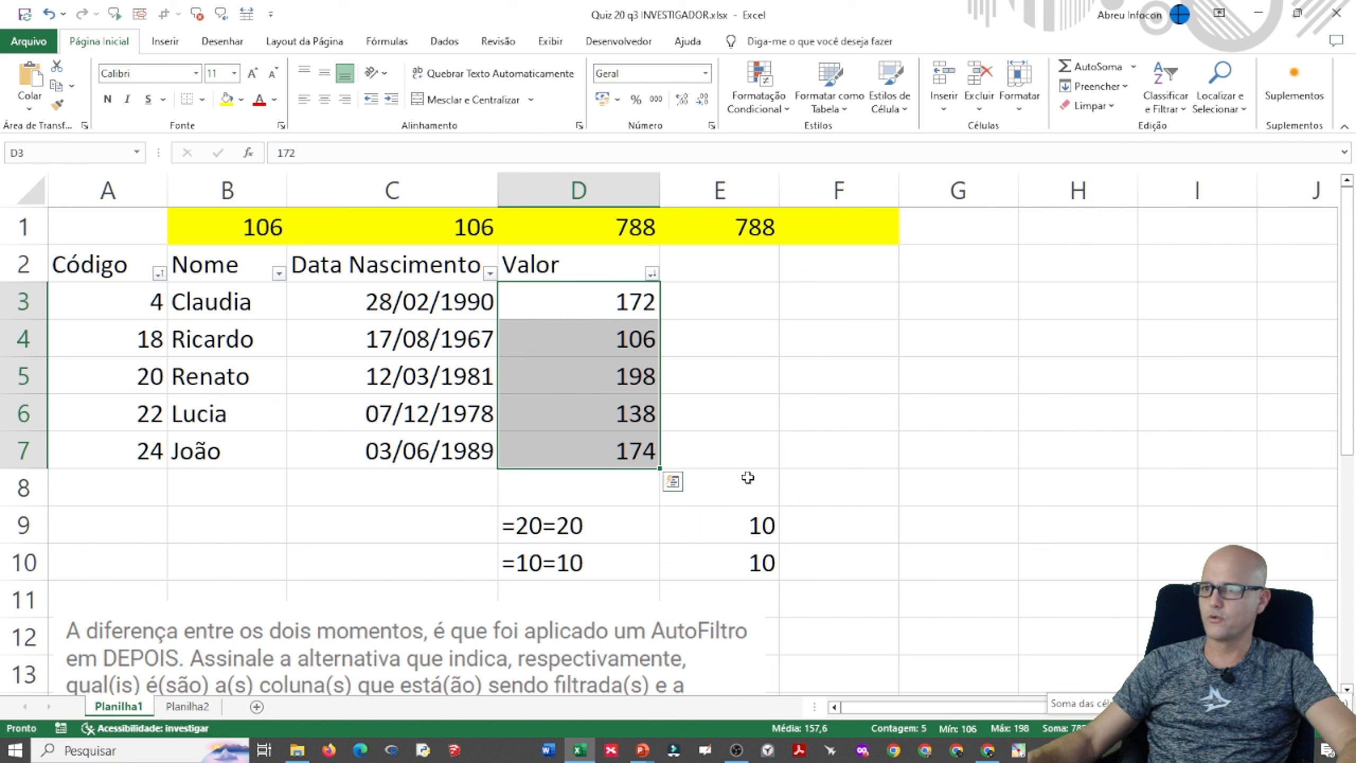
click(726, 228)
double_click(727, 228)
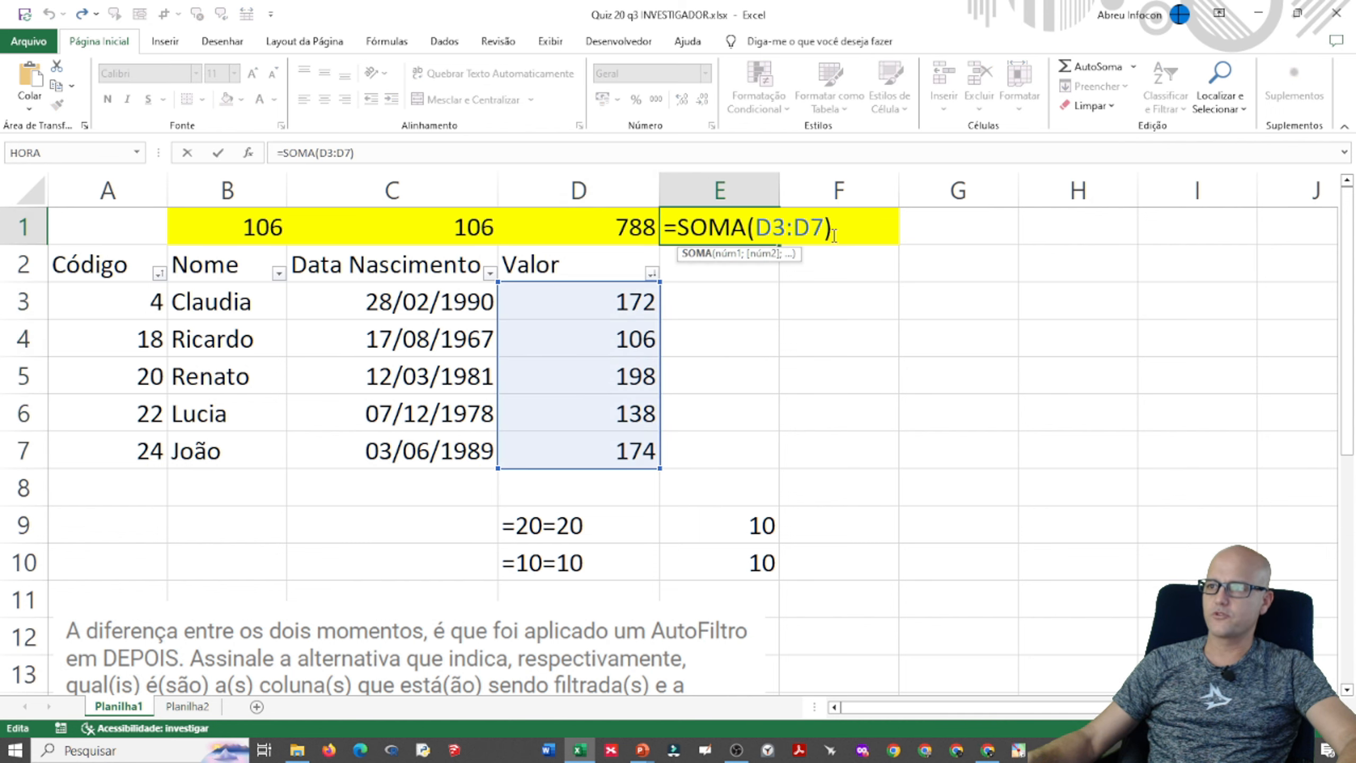
key(Escape)
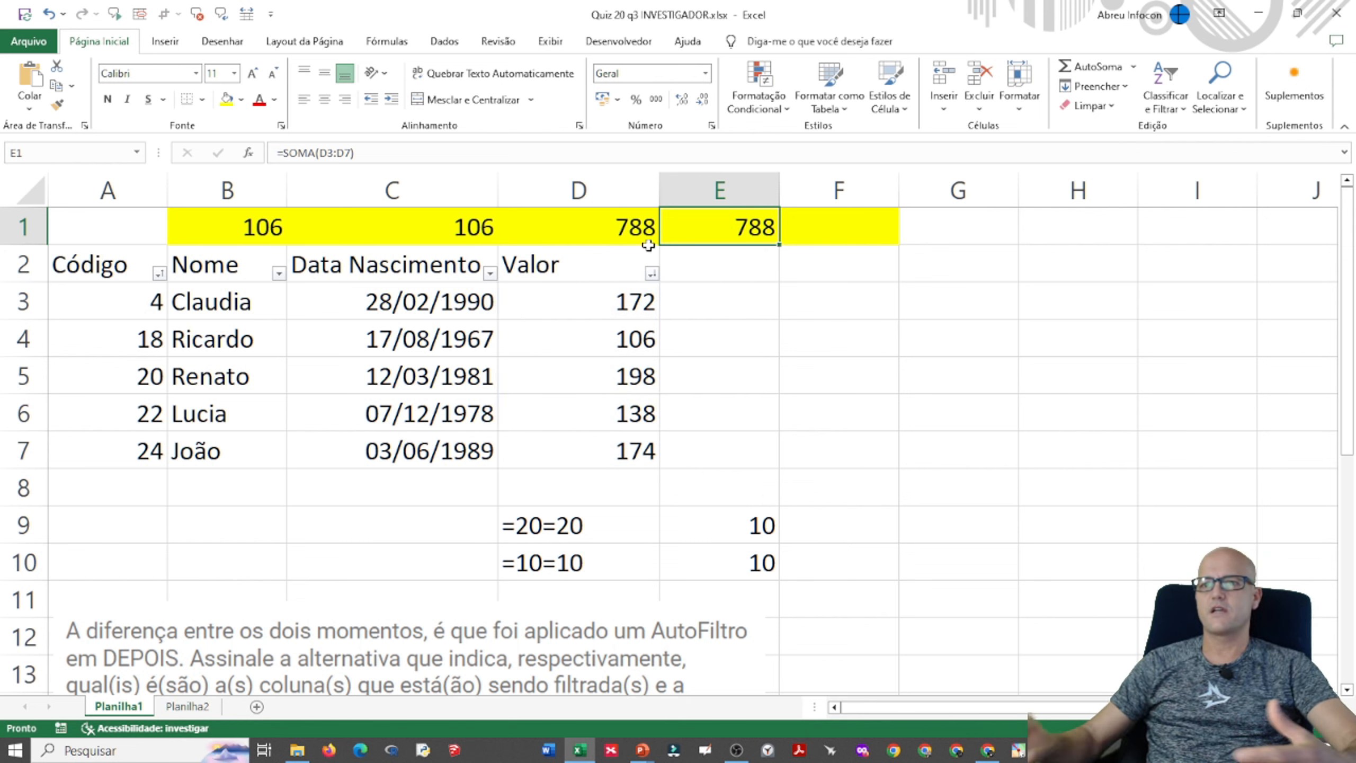
drag(105, 308, 624, 445)
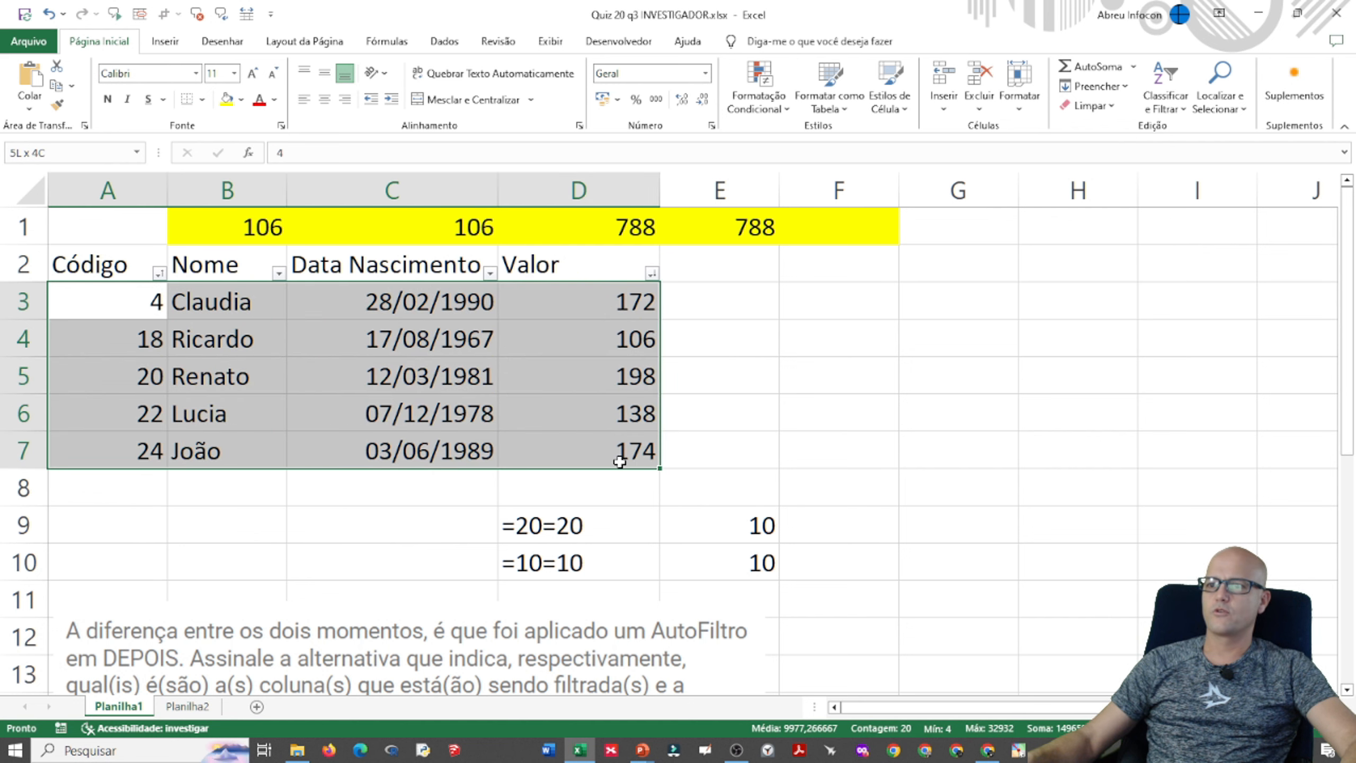
click(605, 227)
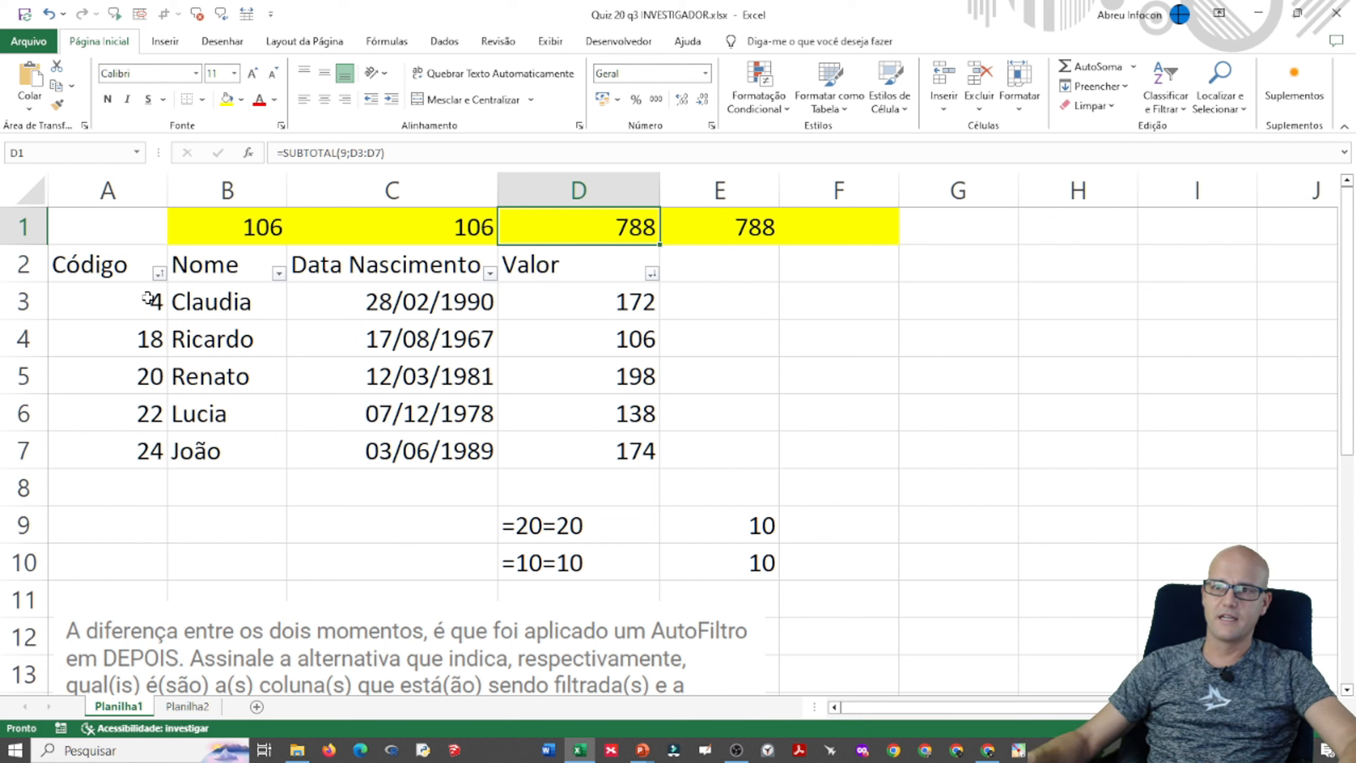
- Filter the Nome column so that only the record with Código 24 is shown
click(279, 274)
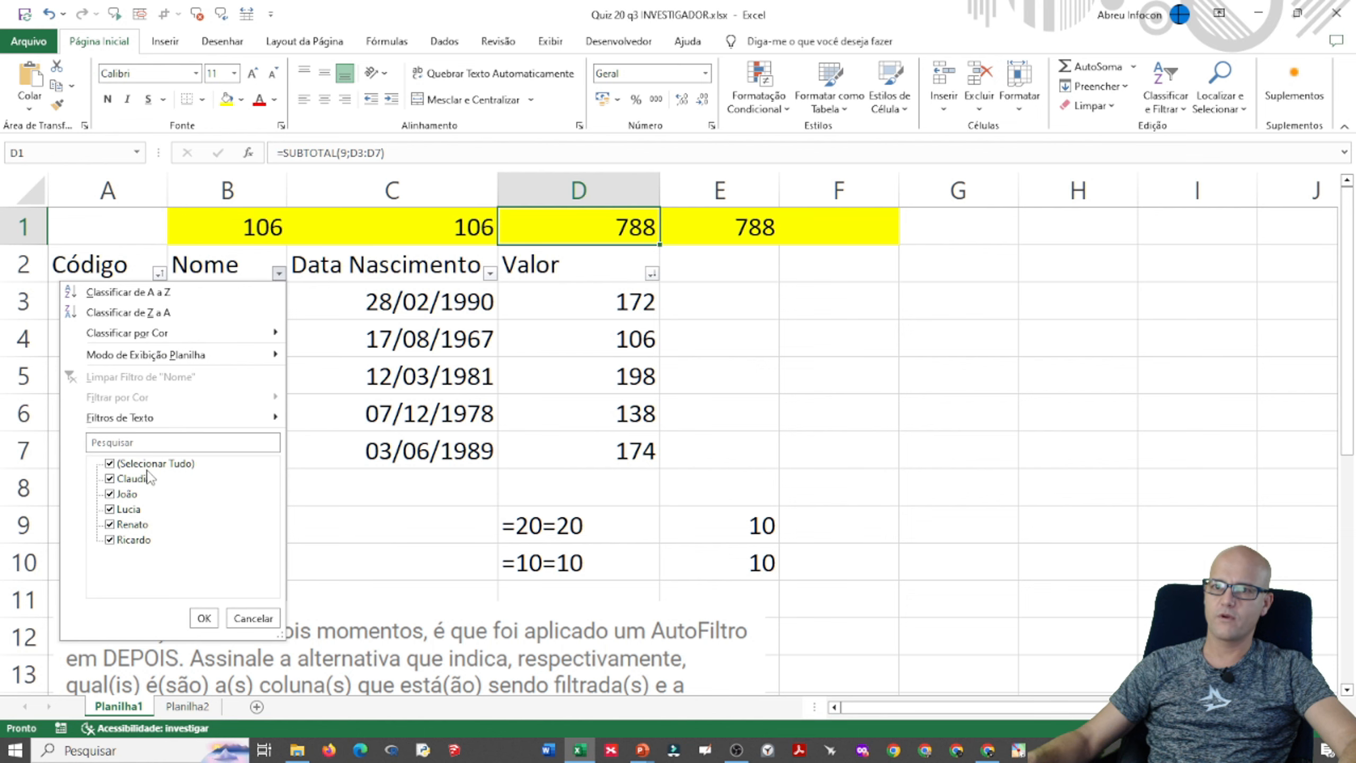
click(111, 464)
click(110, 494)
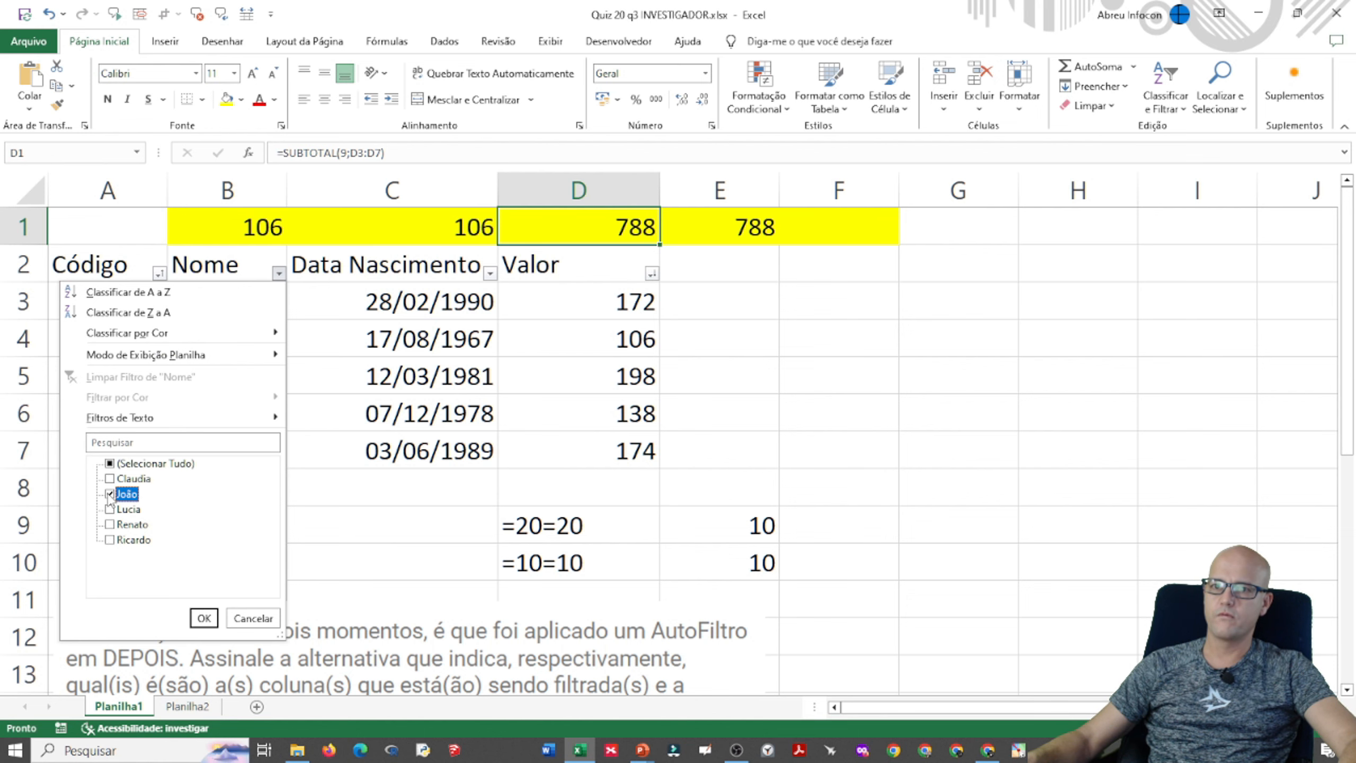
click(204, 618)
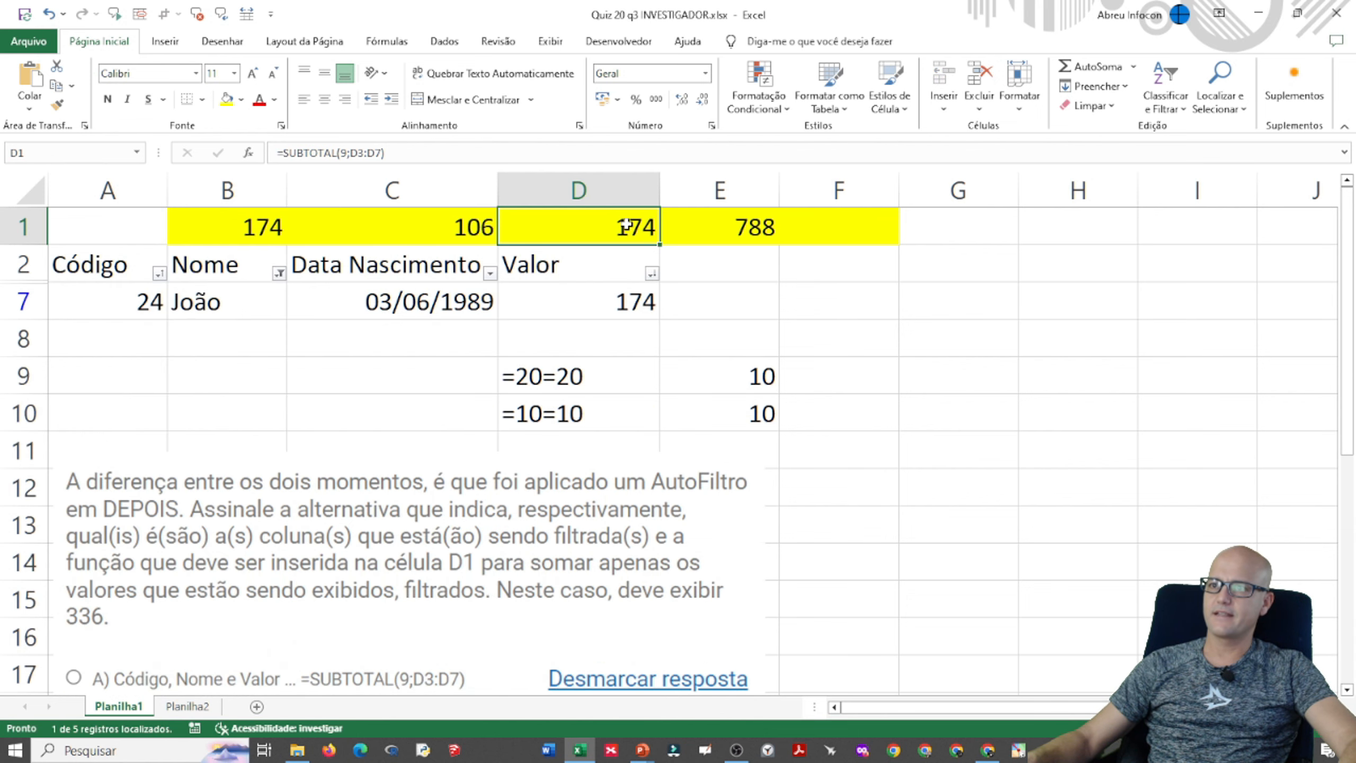
- Examine the visible Valor cell D7 and the SOMA formula in E1 while the table is filtered
click(607, 300)
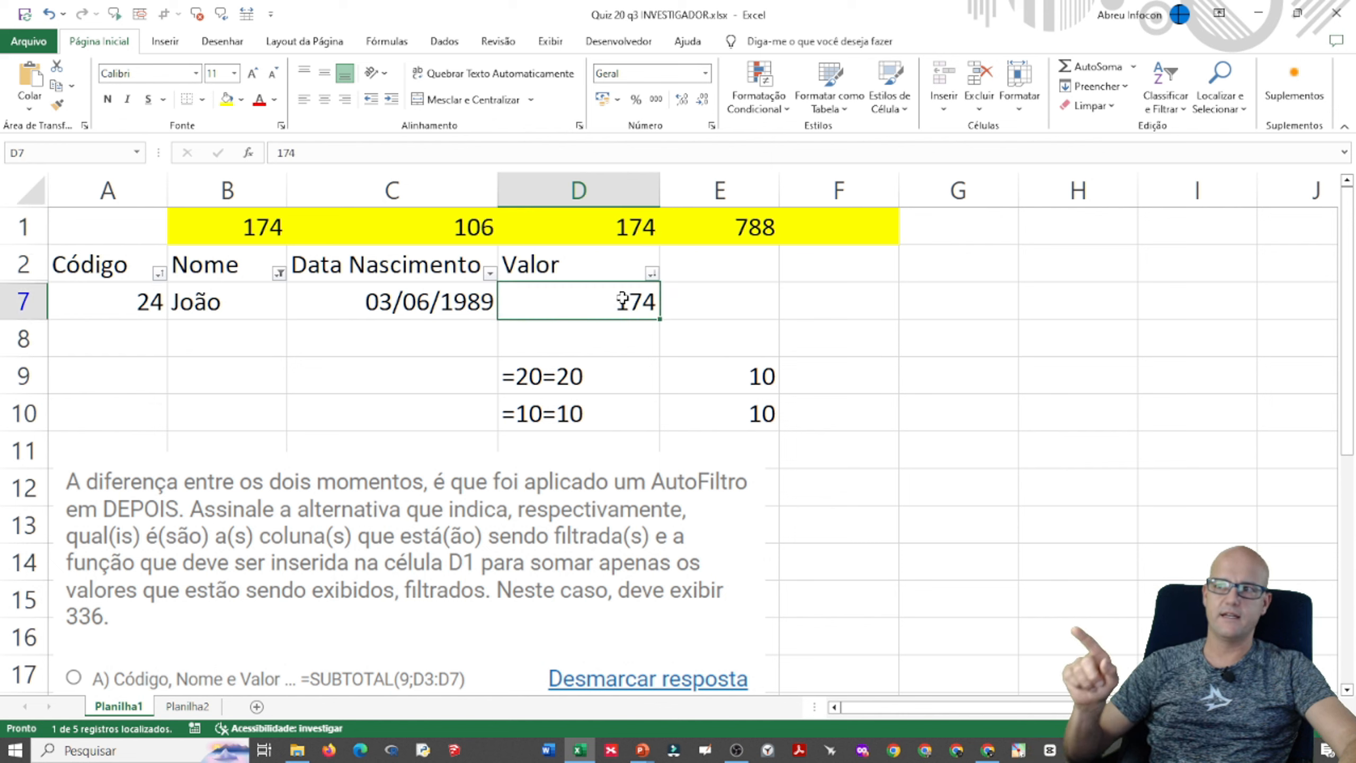
double_click(721, 219)
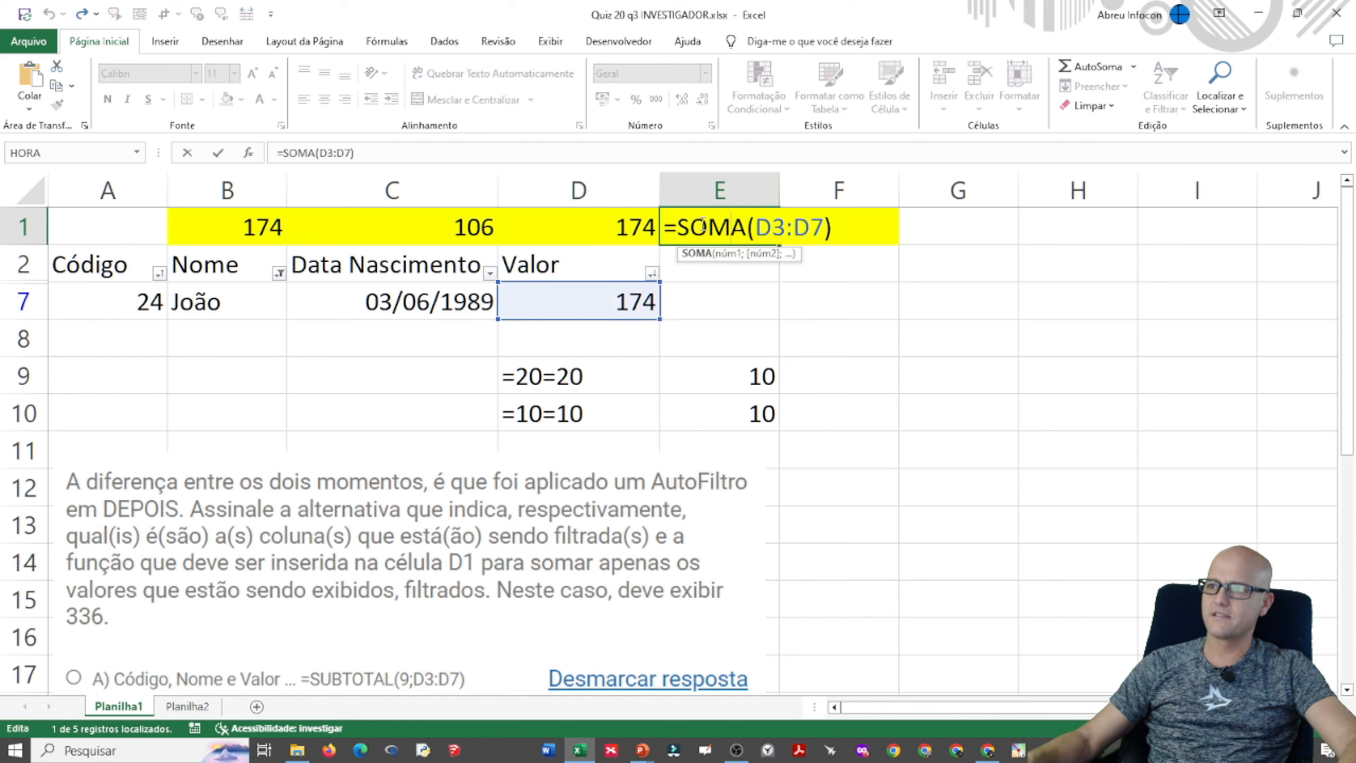
key(Escape)
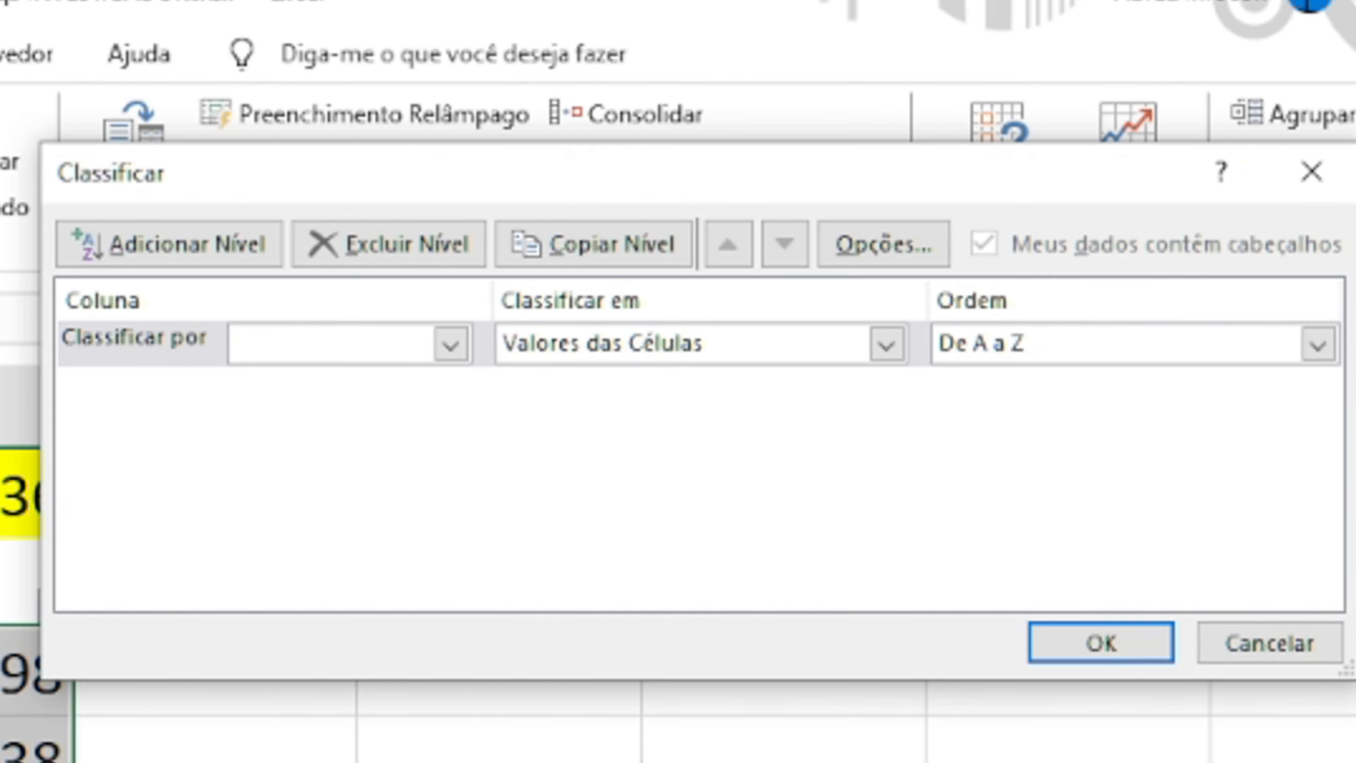
- Sort the table by Código from smallest to largest, then by Valor from largest to smallest
click(454, 346)
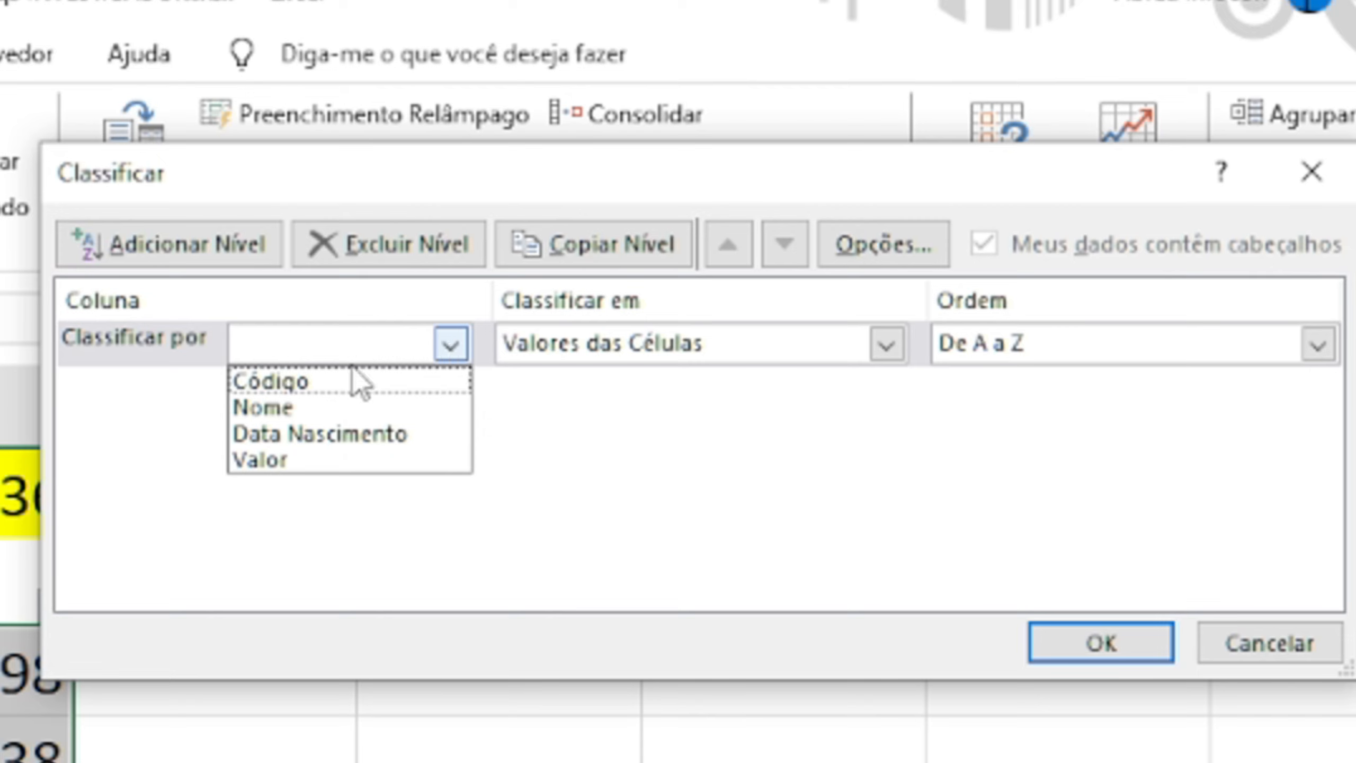
click(331, 389)
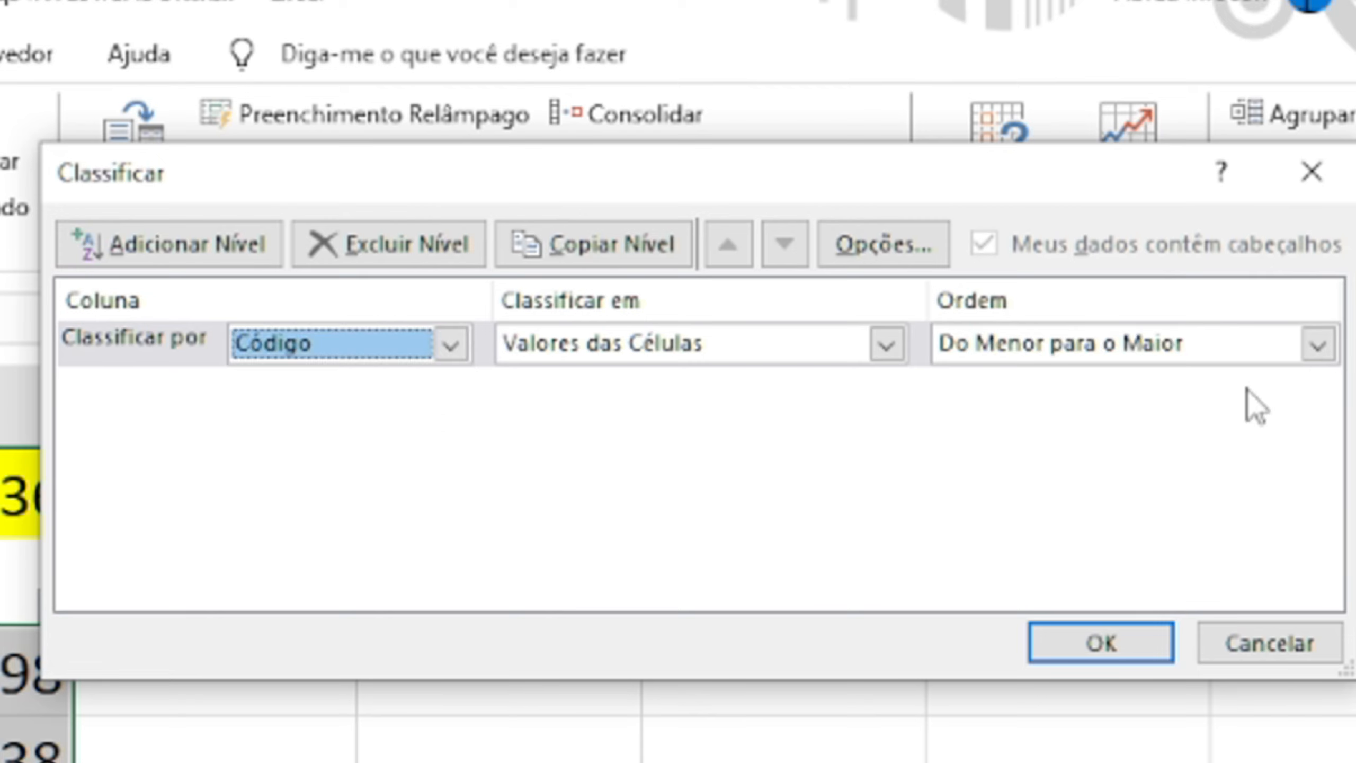
click(265, 245)
click(451, 390)
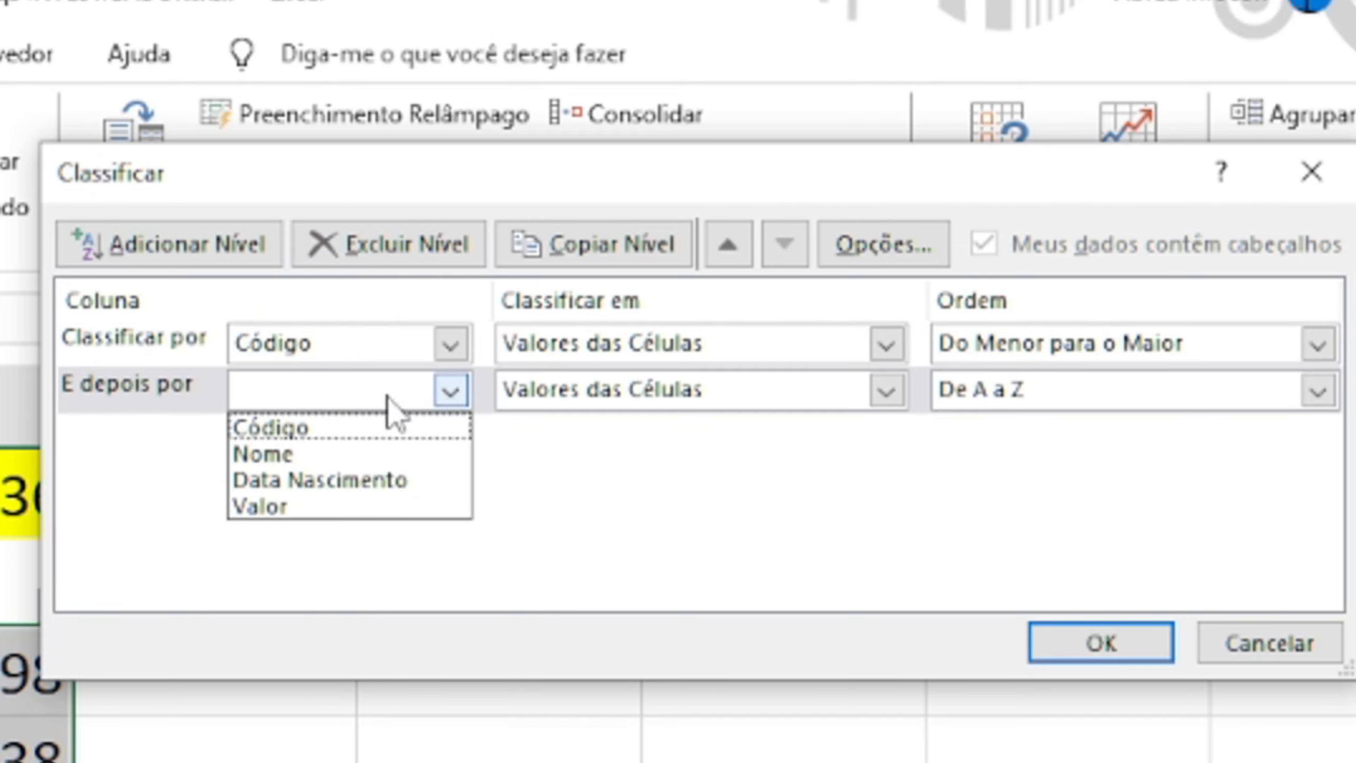
click(295, 512)
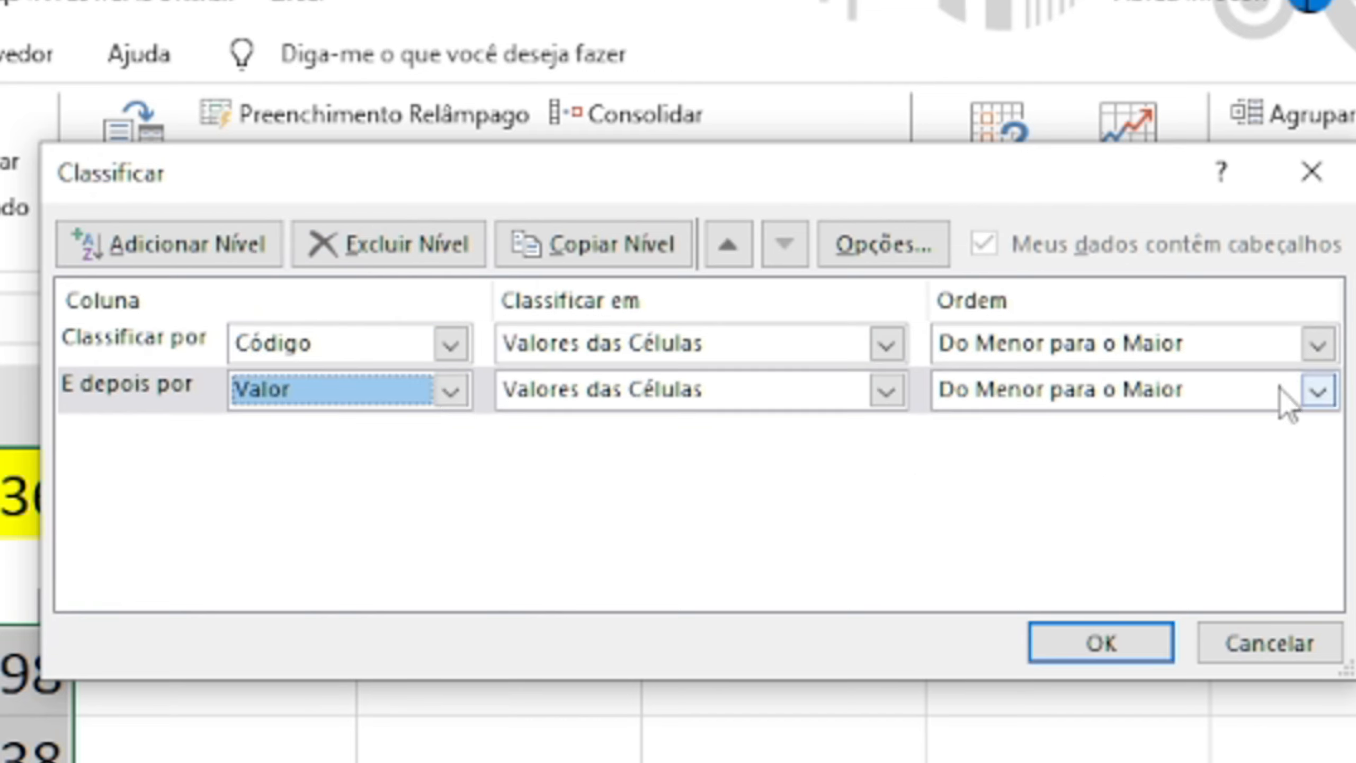
click(1317, 391)
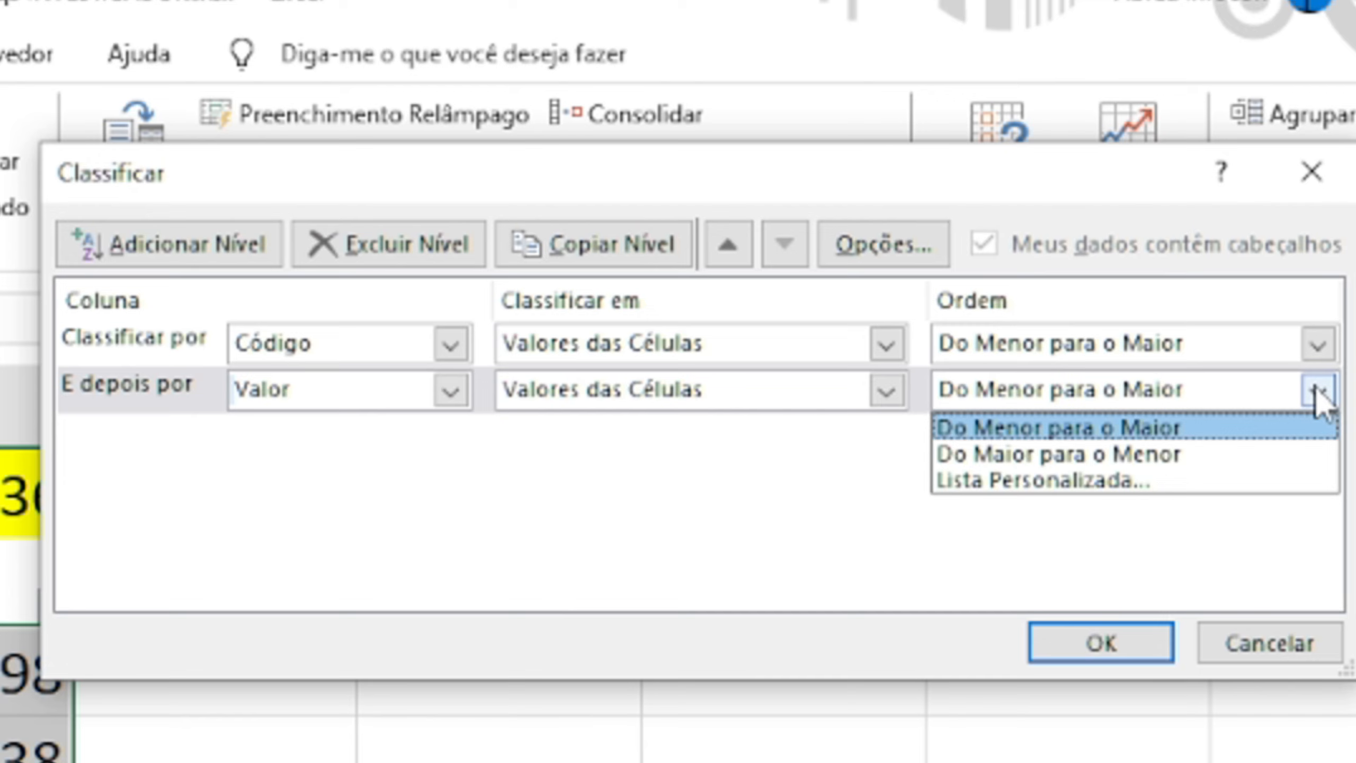
click(1044, 457)
click(1108, 649)
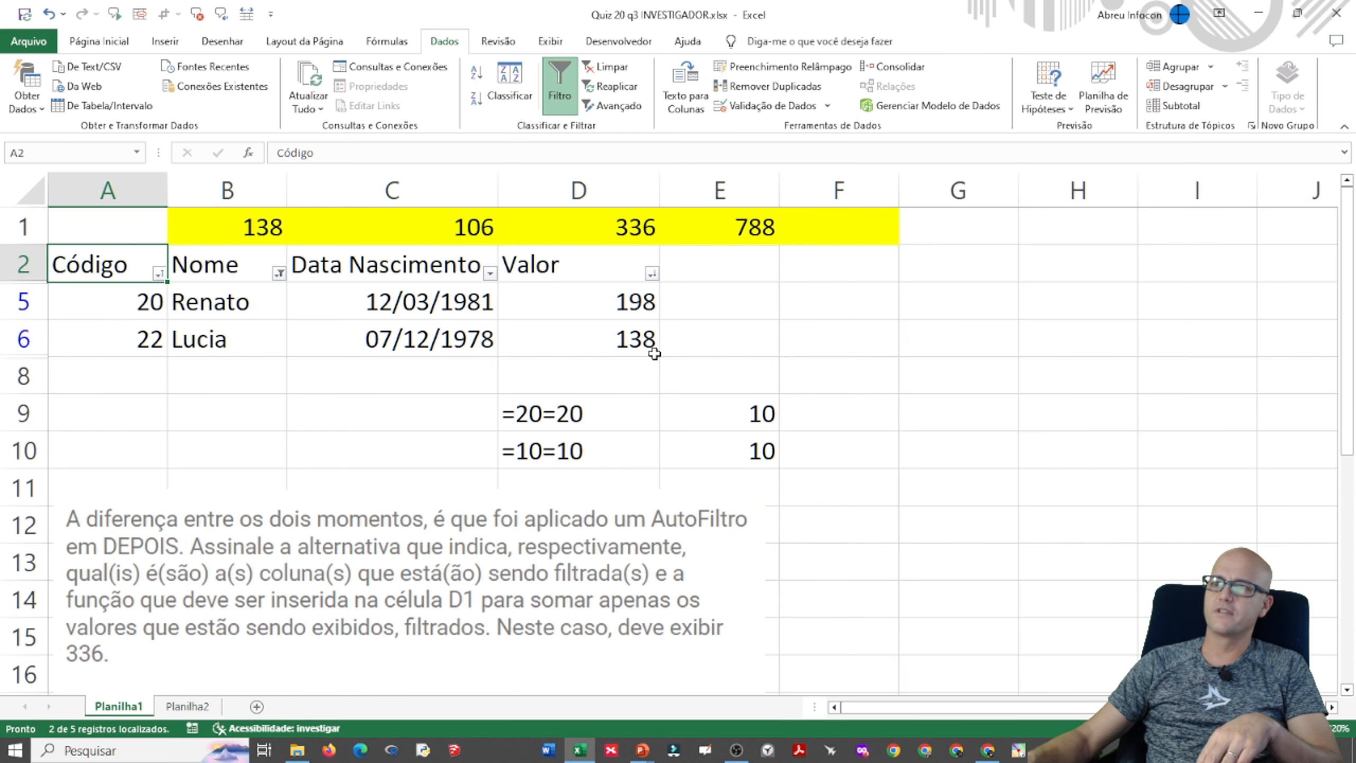
- Compare D1, the visible Valor cell D5 and the text in D9 with the quiz question in the presentation
click(629, 229)
key(alt+Tab)
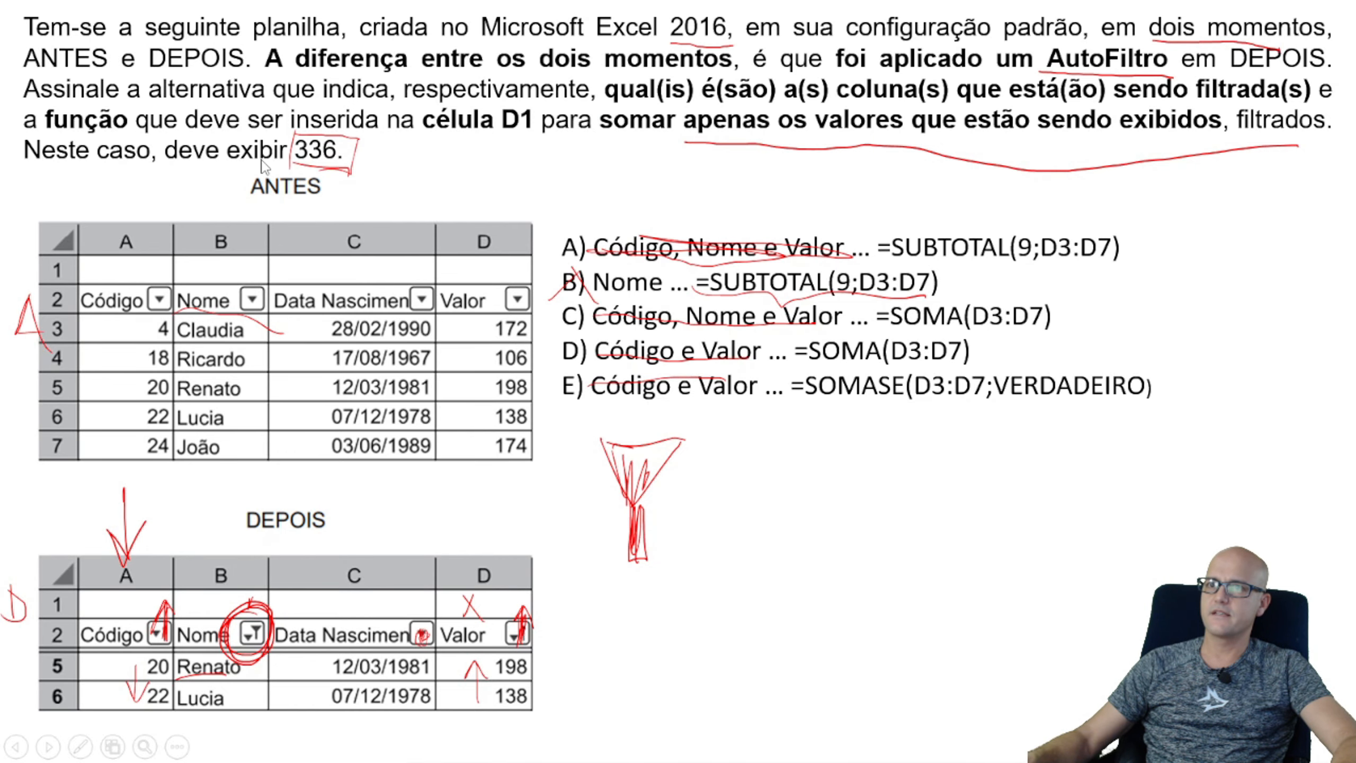
key(alt+Tab)
click(620, 309)
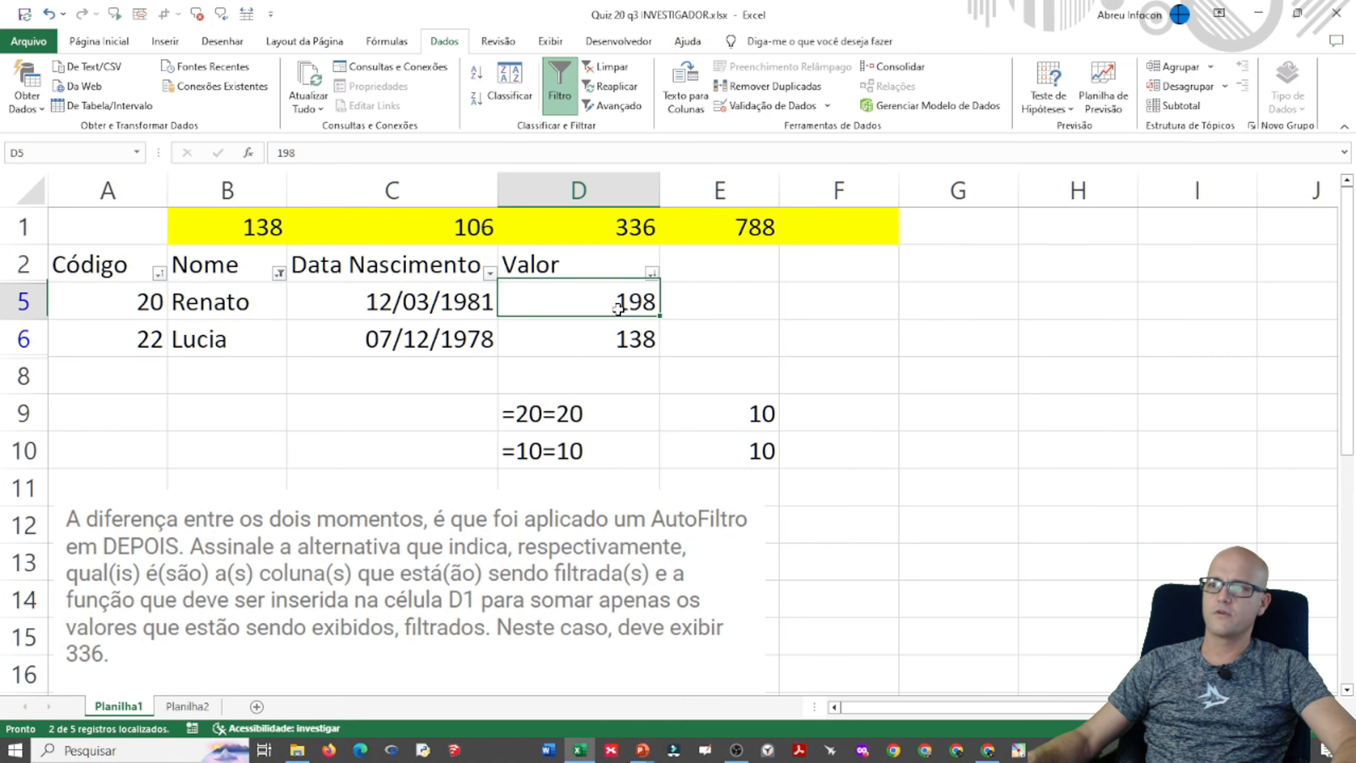
click(556, 417)
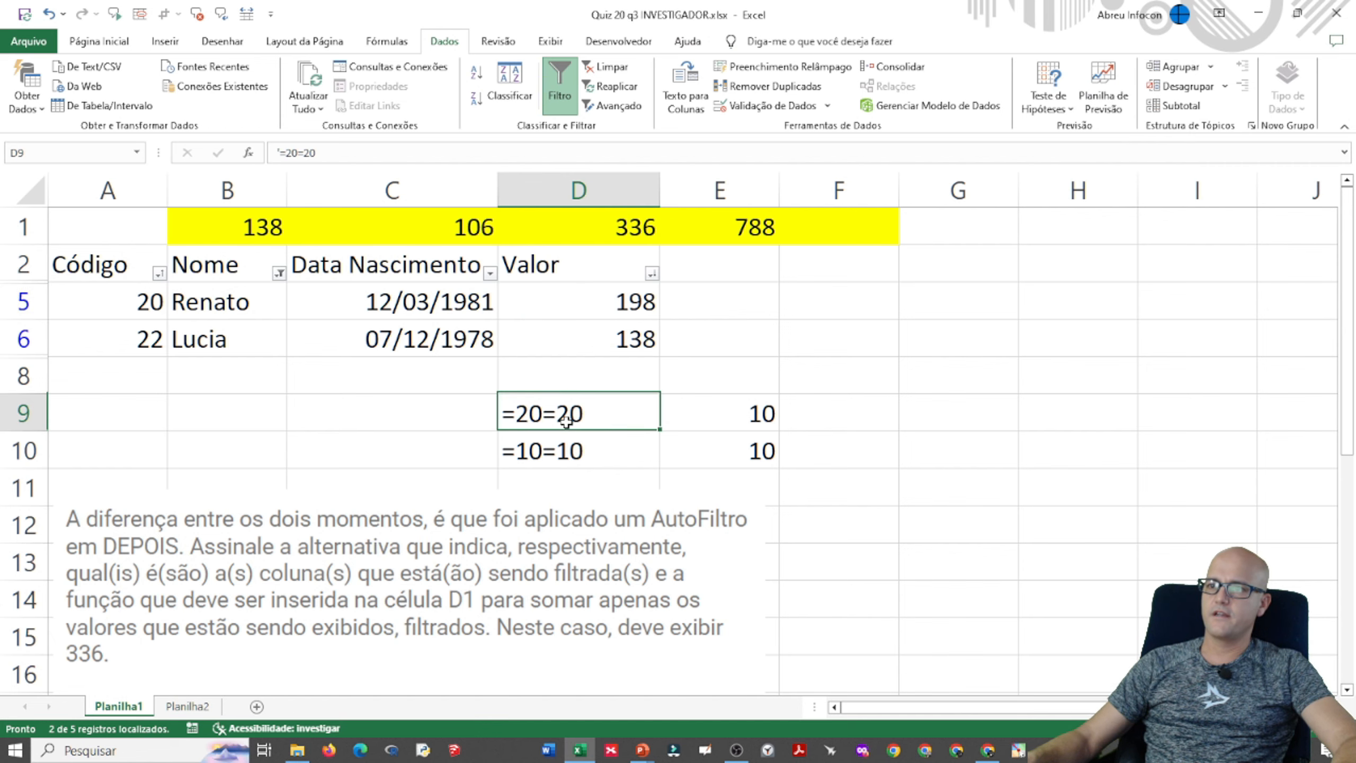
scroll(625, 470, down, 2)
scroll(587, 430, up, 3)
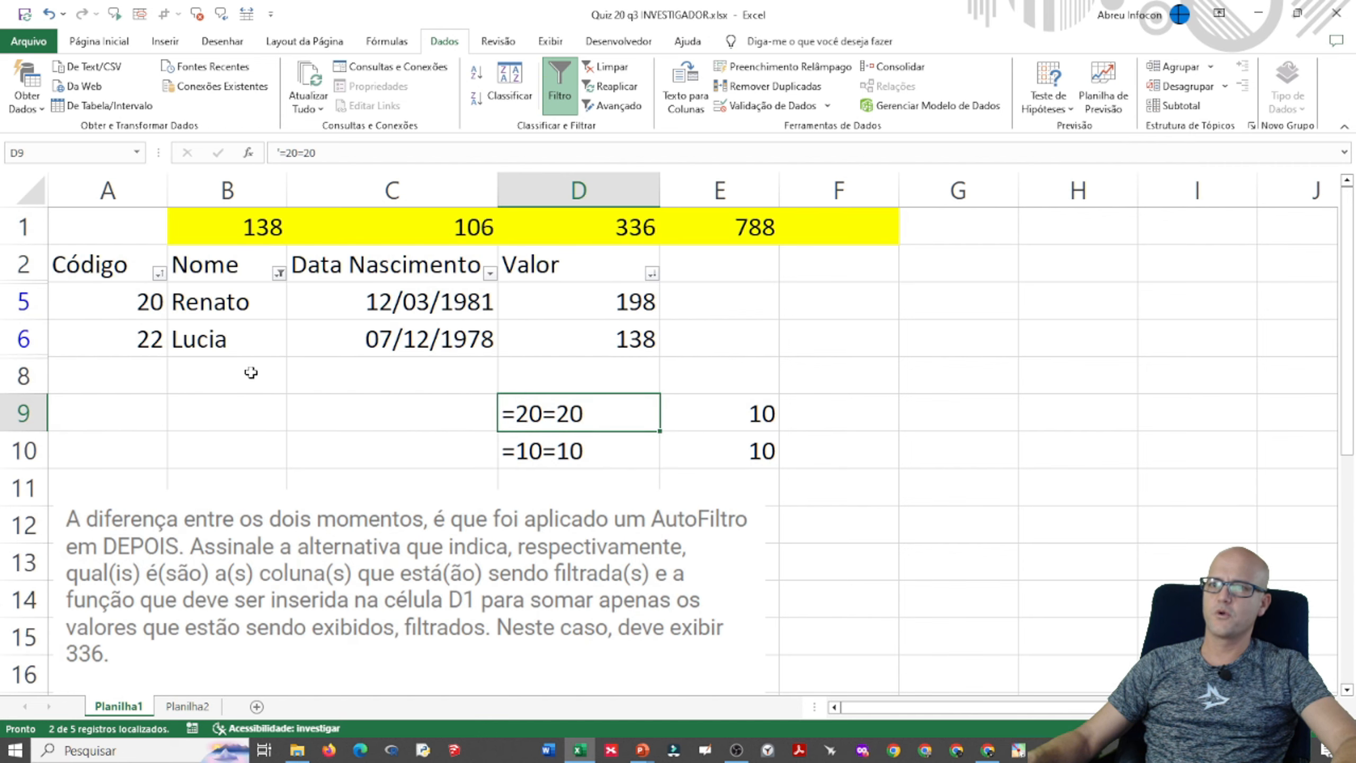
key(alt+Tab)
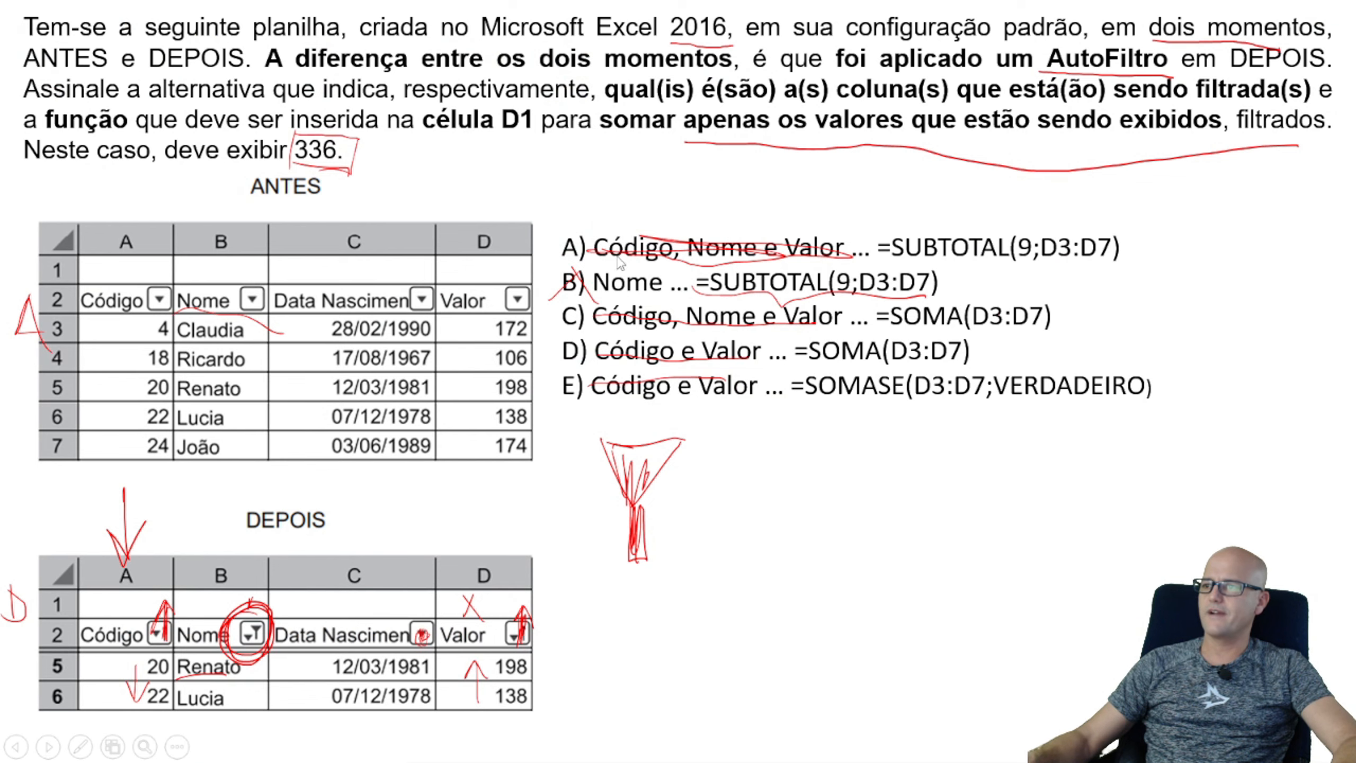
key(alt+Tab)
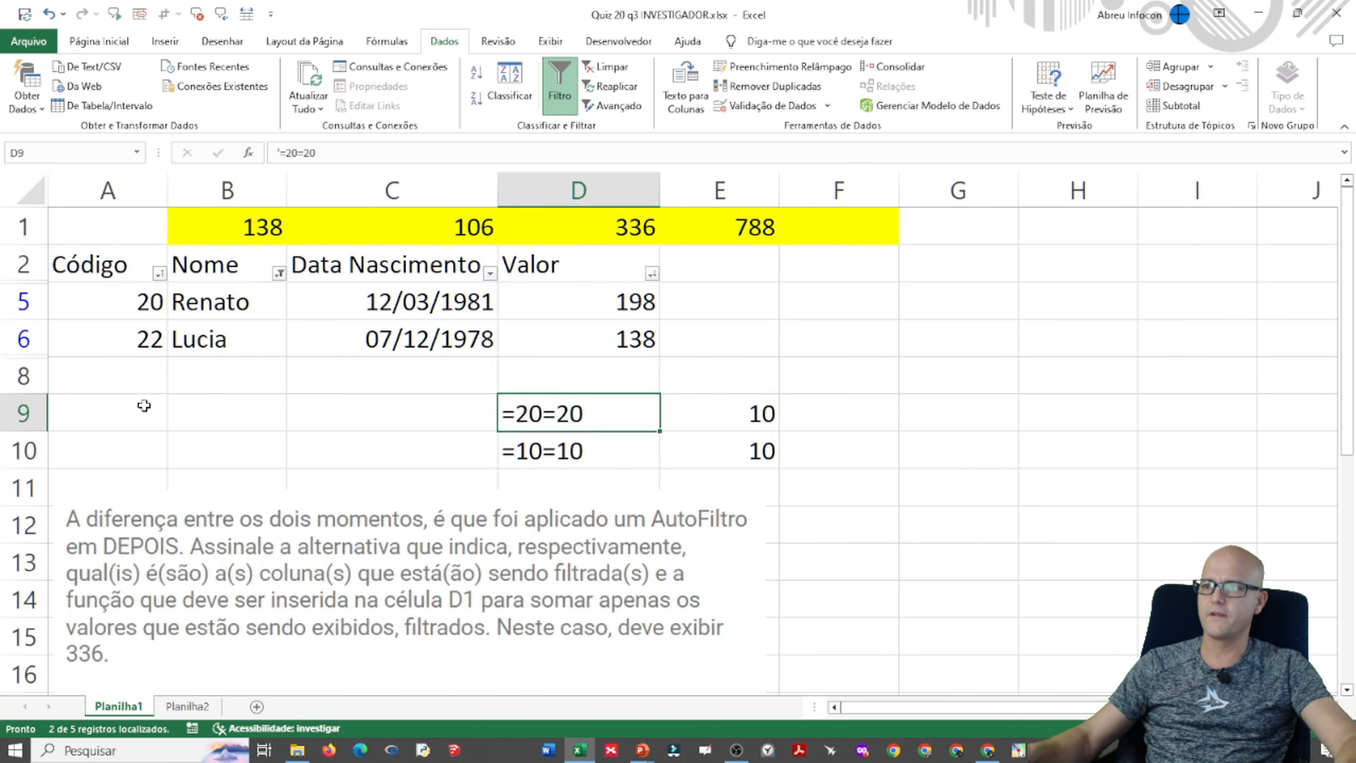
click(731, 381)
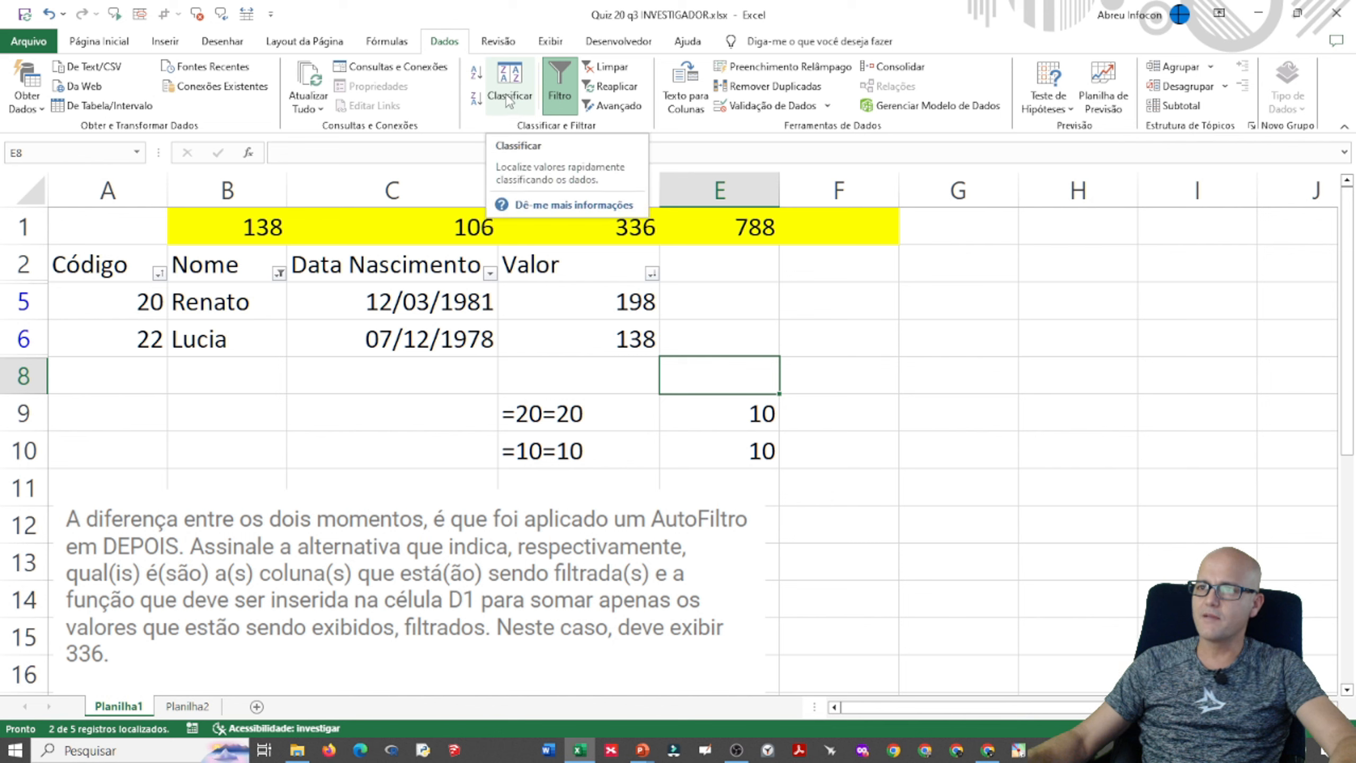
click(879, 342)
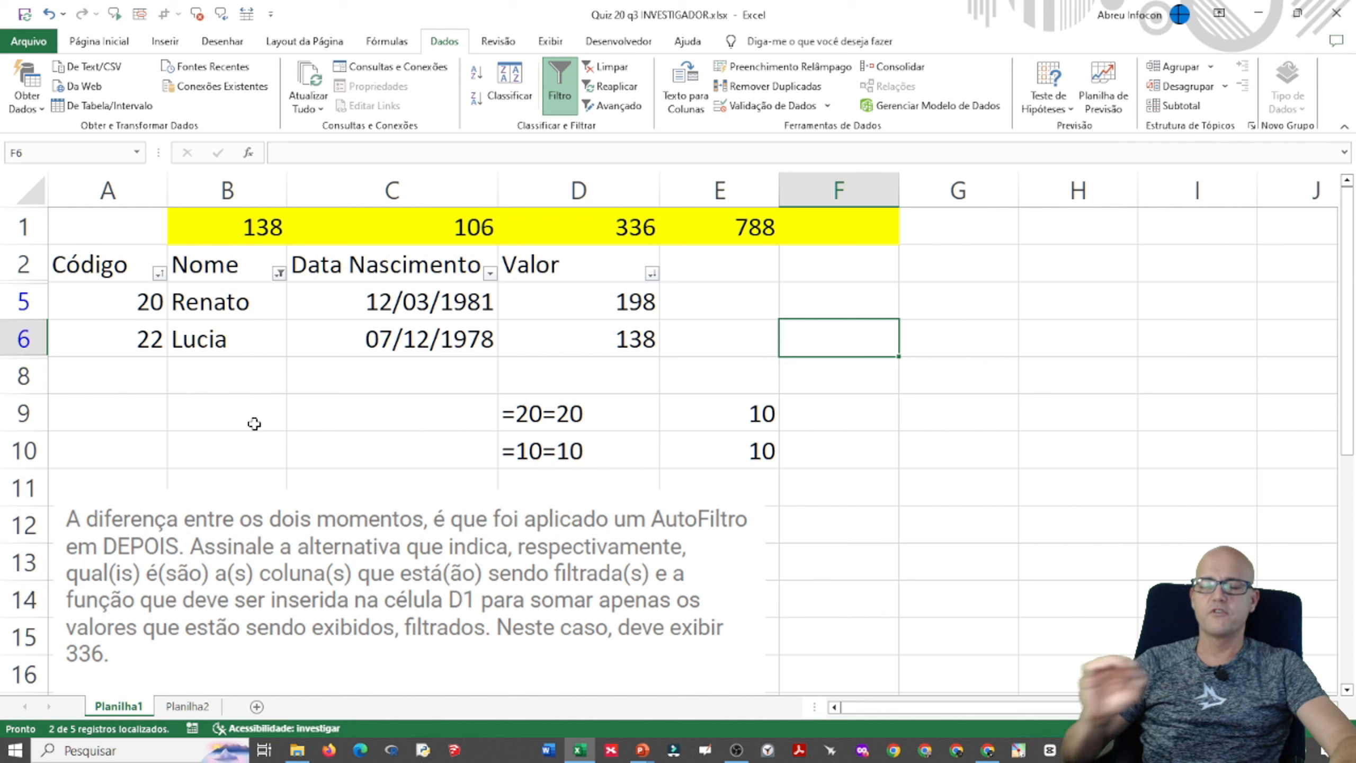
- Inspect the function number argument of the SUBTOTAL formula in B1 without changing the formula
click(253, 227)
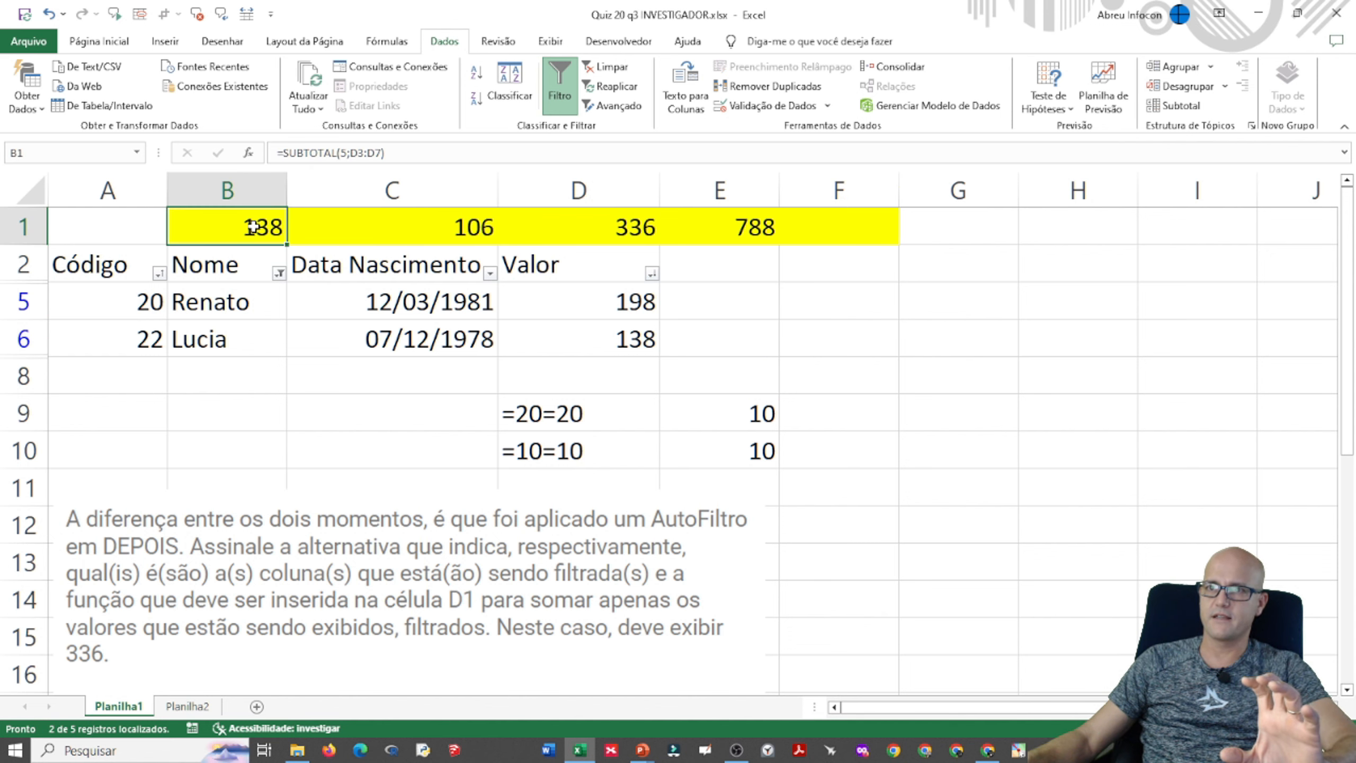
click(346, 154)
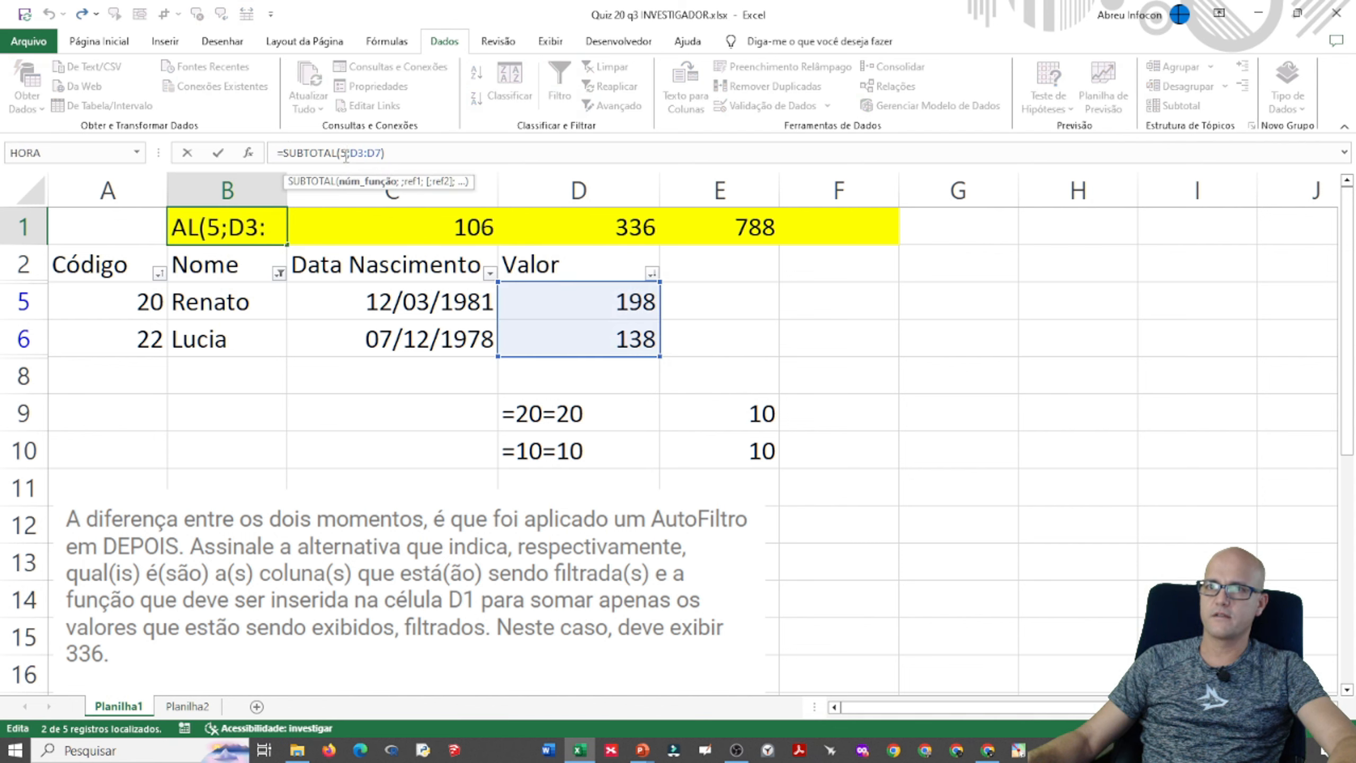
key(Escape)
- Start a SUBTOTAL formula in F2 to view the available function numbers, and discard the entry
click(865, 276)
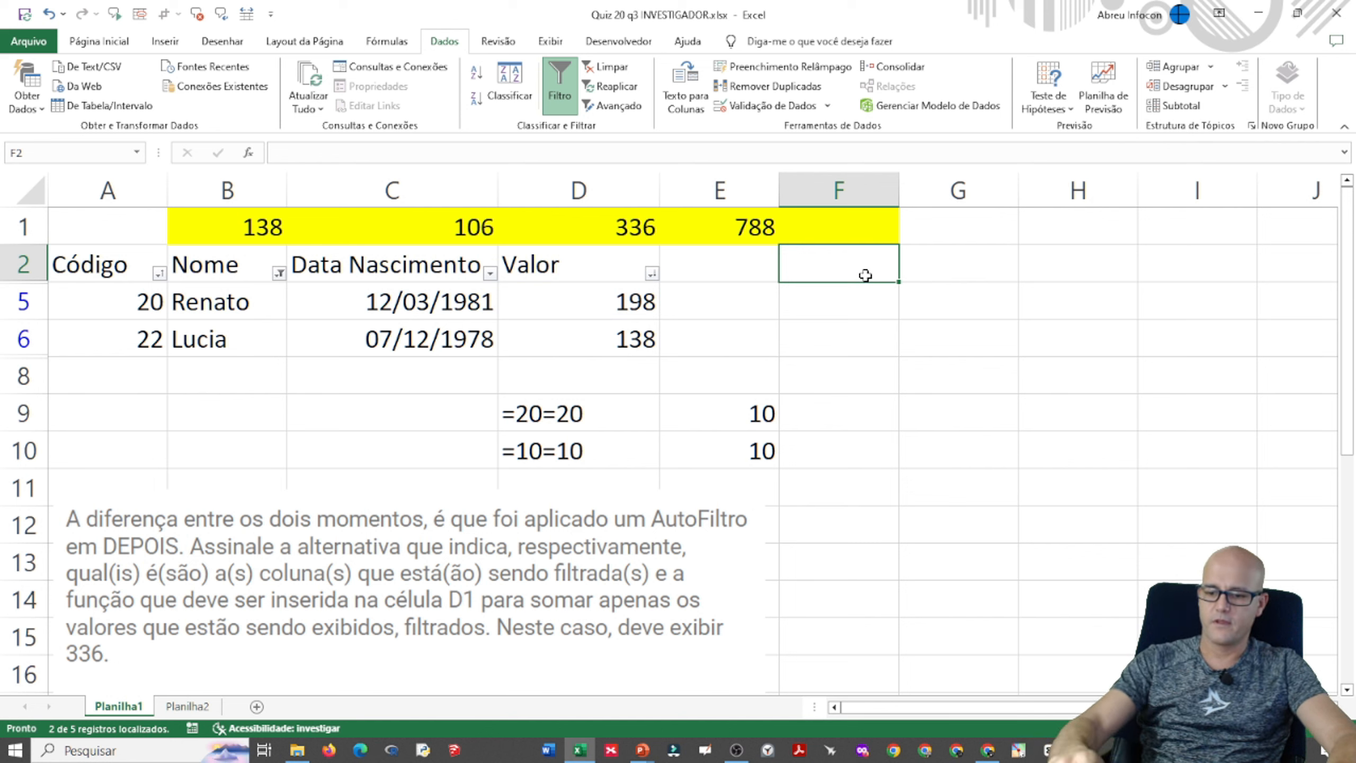
text(=SU)
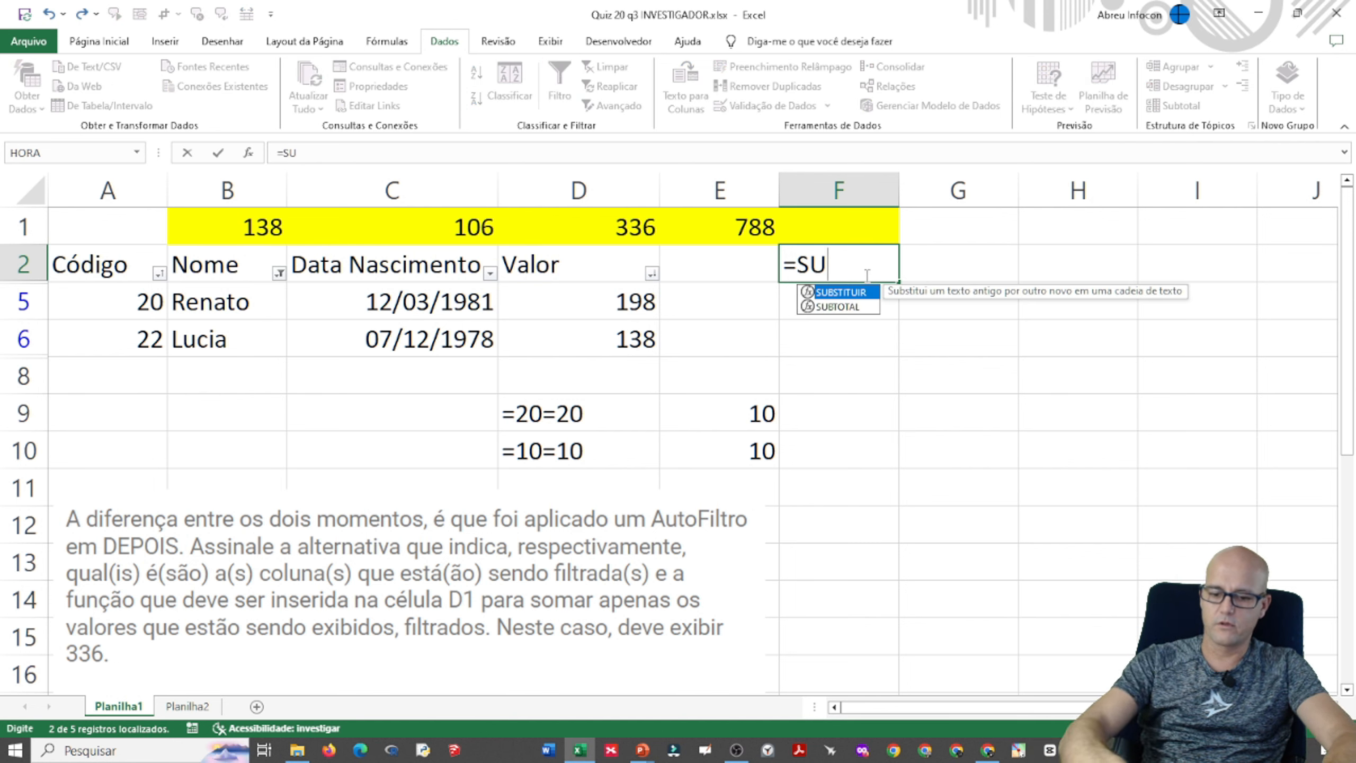
text(BTO)
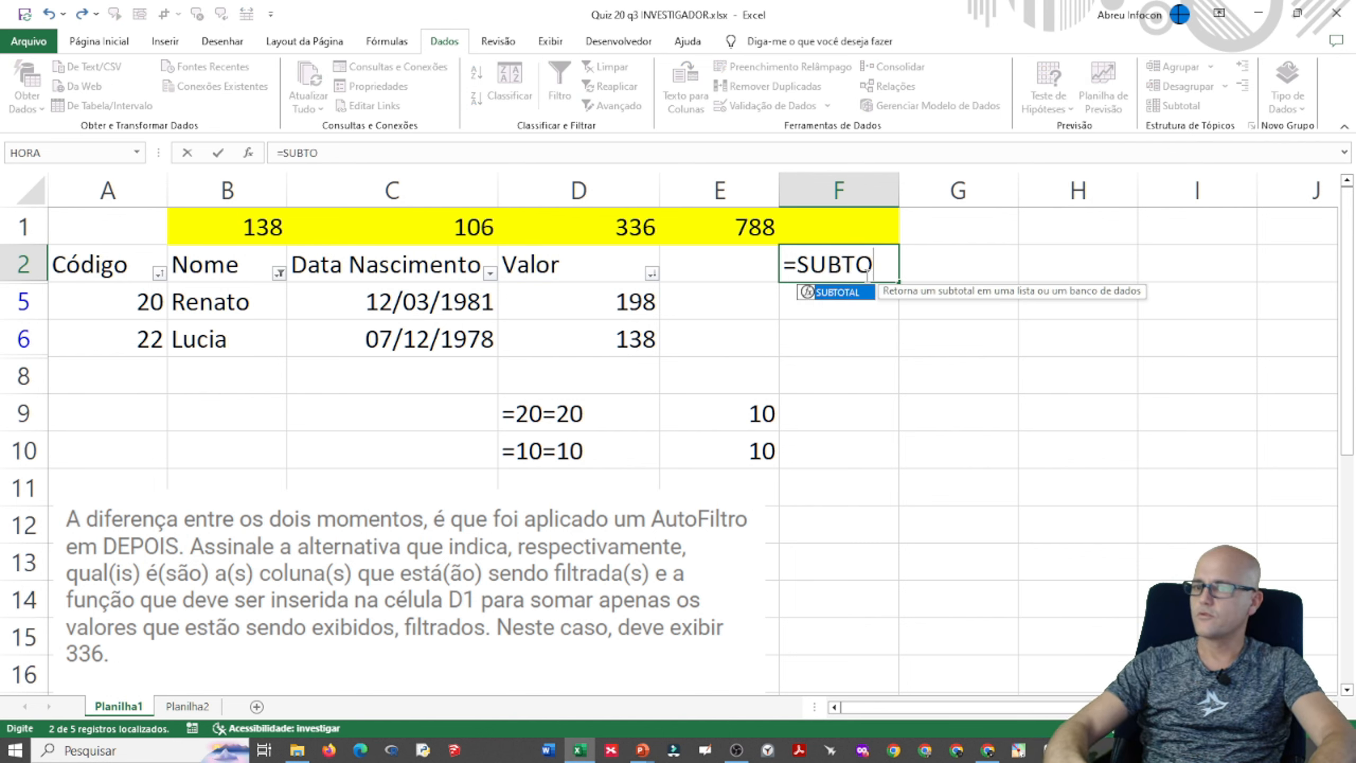
text(TAL()
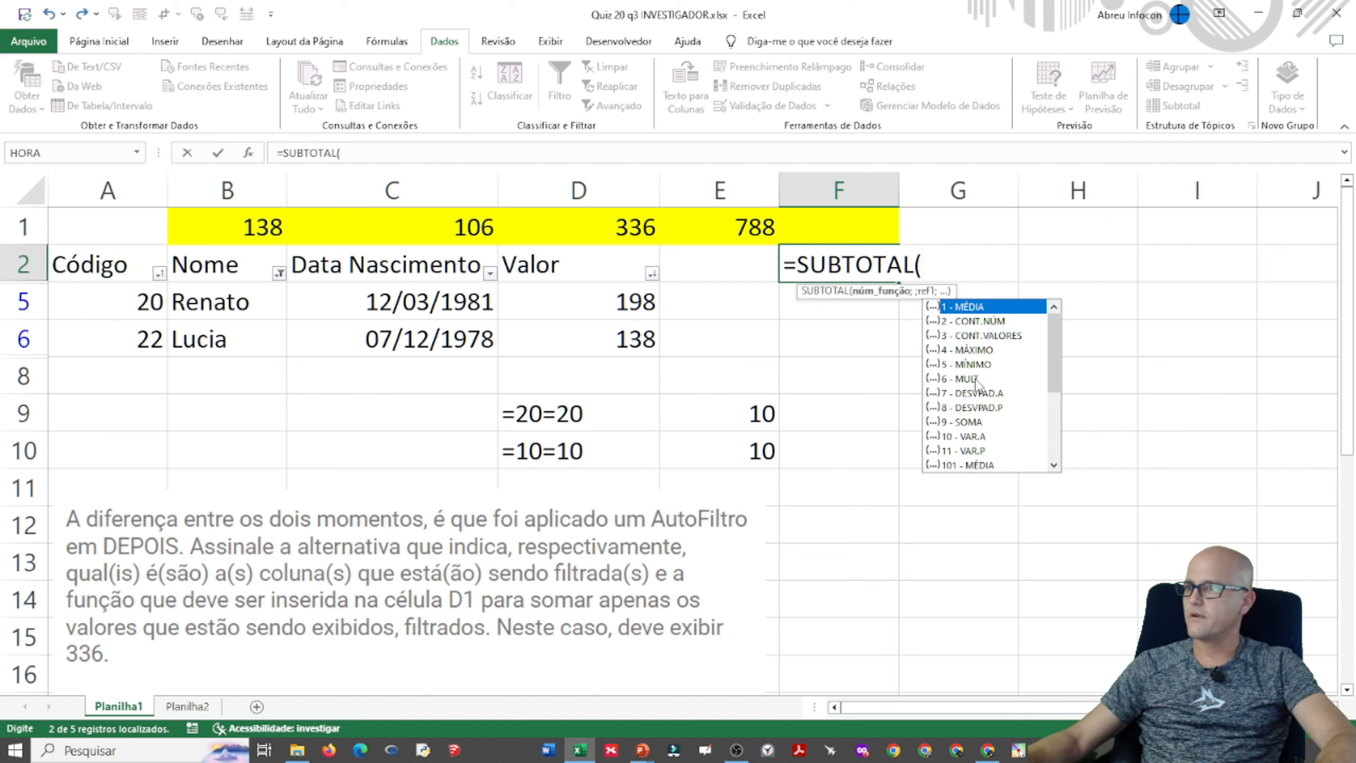
click(253, 233)
key(Escape)
- Compare the MÍNIMO formula in C1 and the SUBTOTAL formula in B1 with the visible Valor cells D5 and D6
click(419, 229)
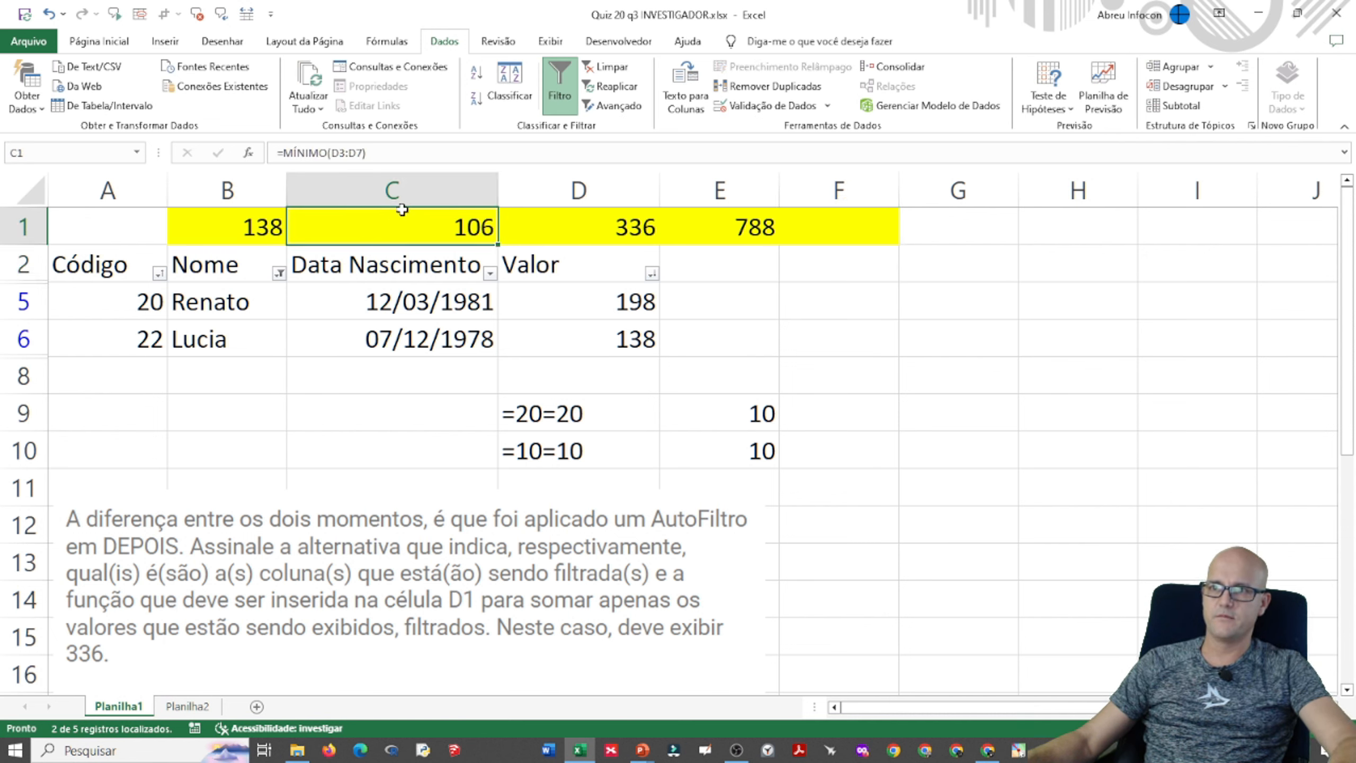
click(261, 225)
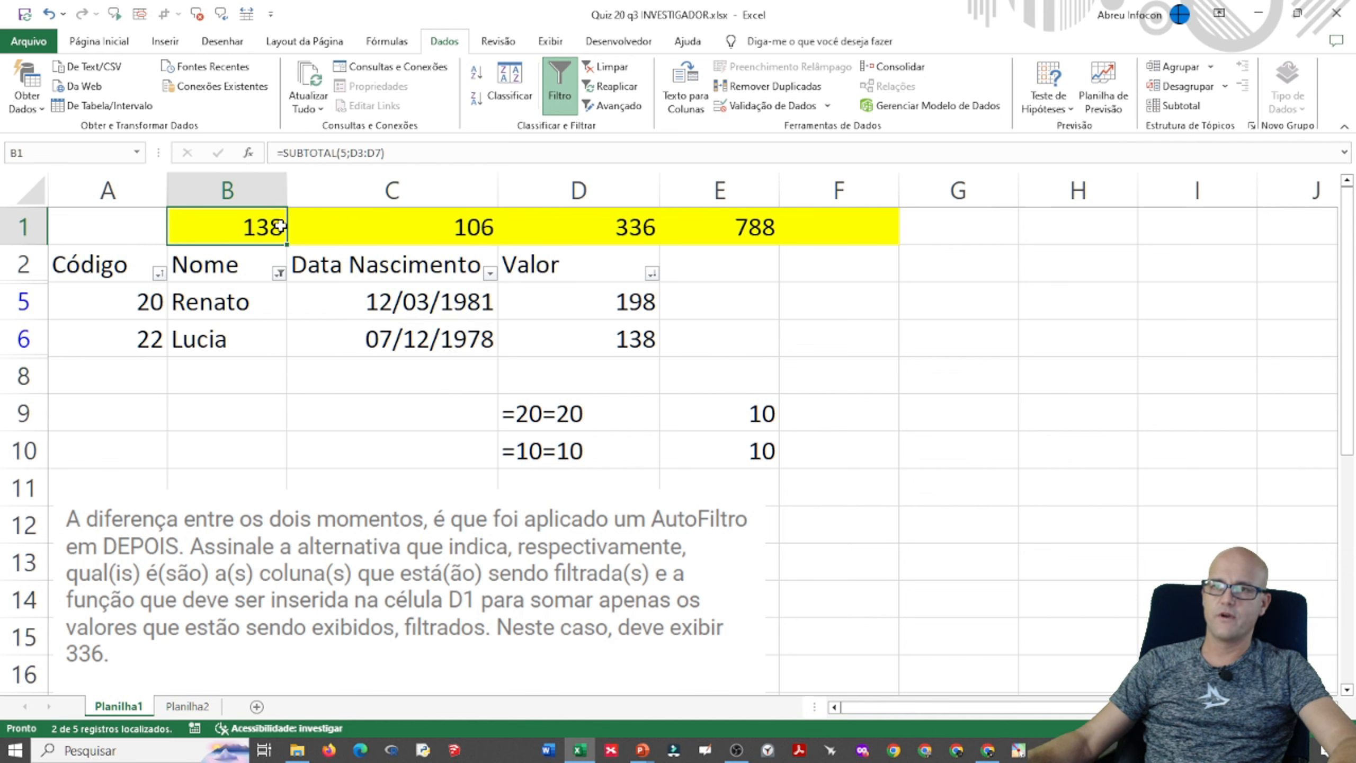
drag(601, 309, 606, 338)
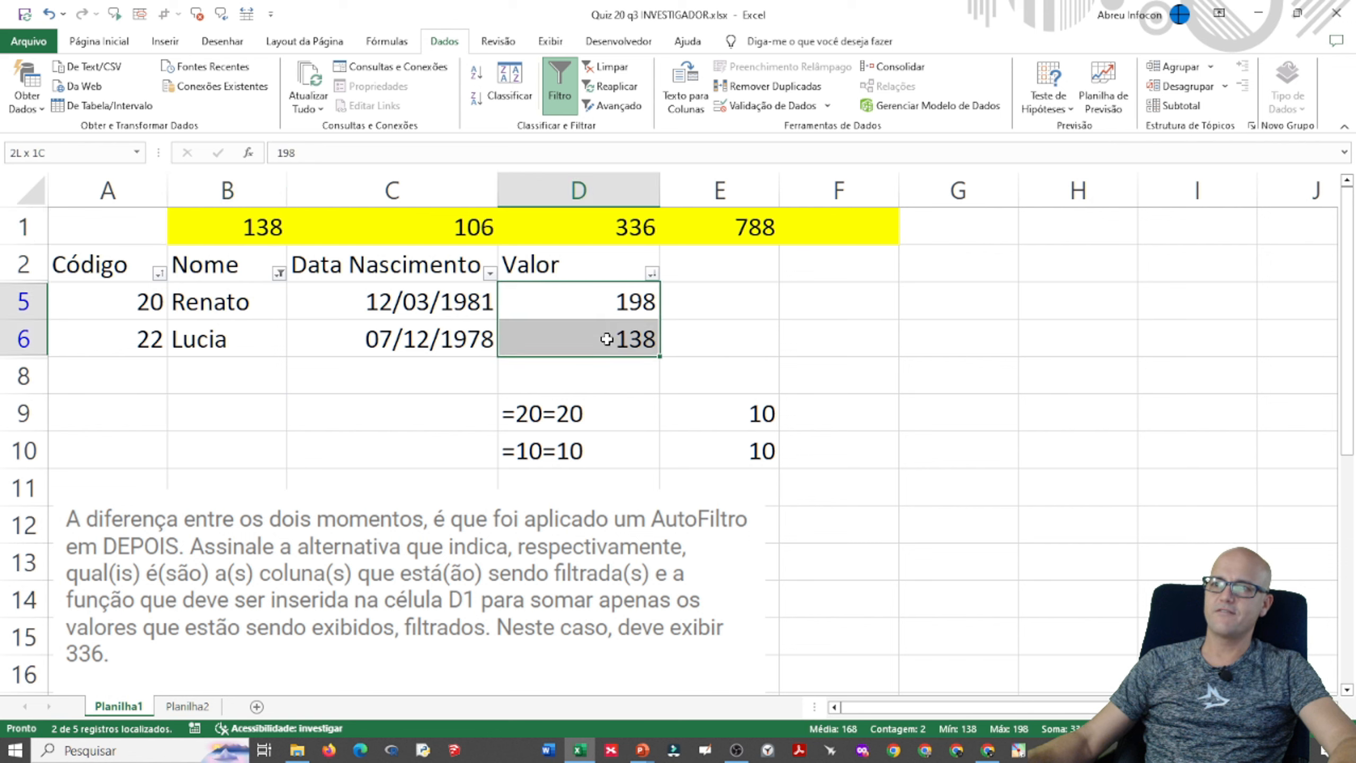
- Show every record again by selecting all values in the Nome column's filter
click(278, 269)
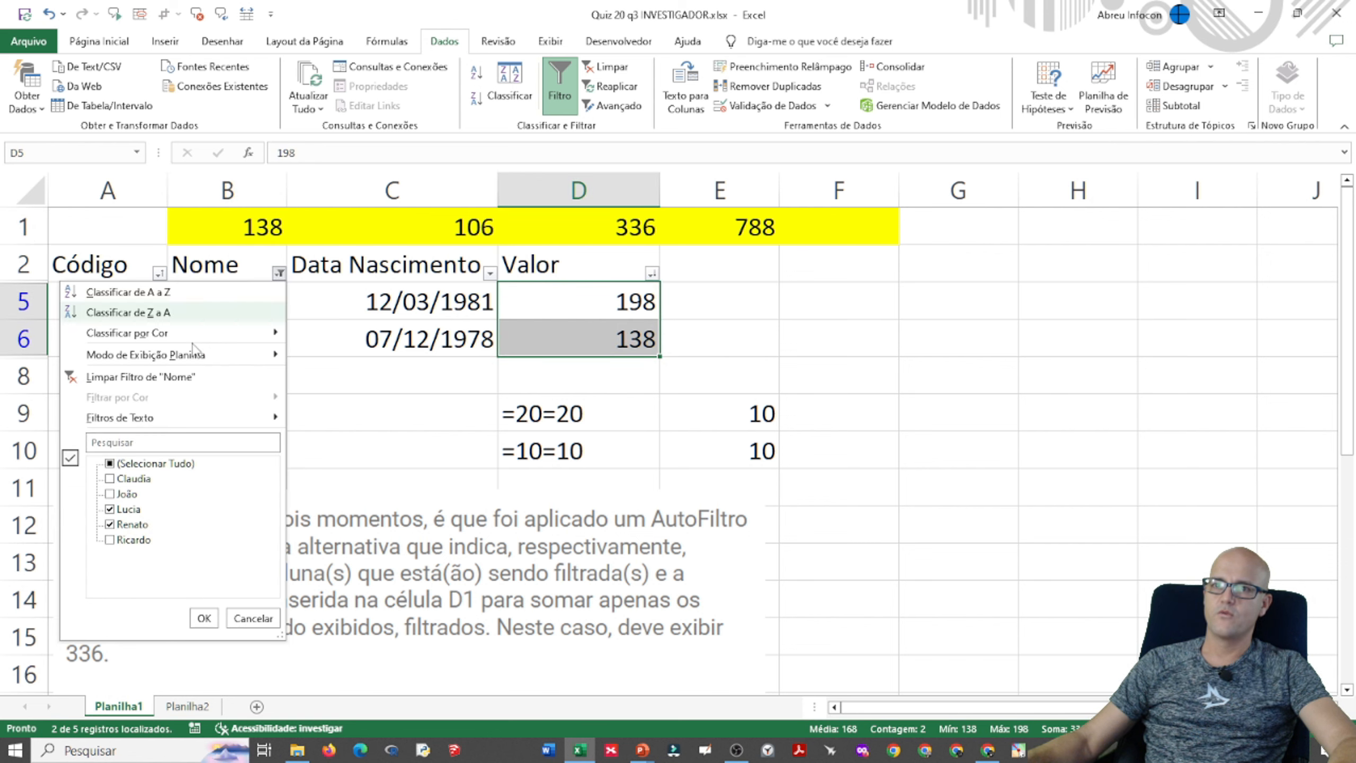
click(129, 463)
click(204, 619)
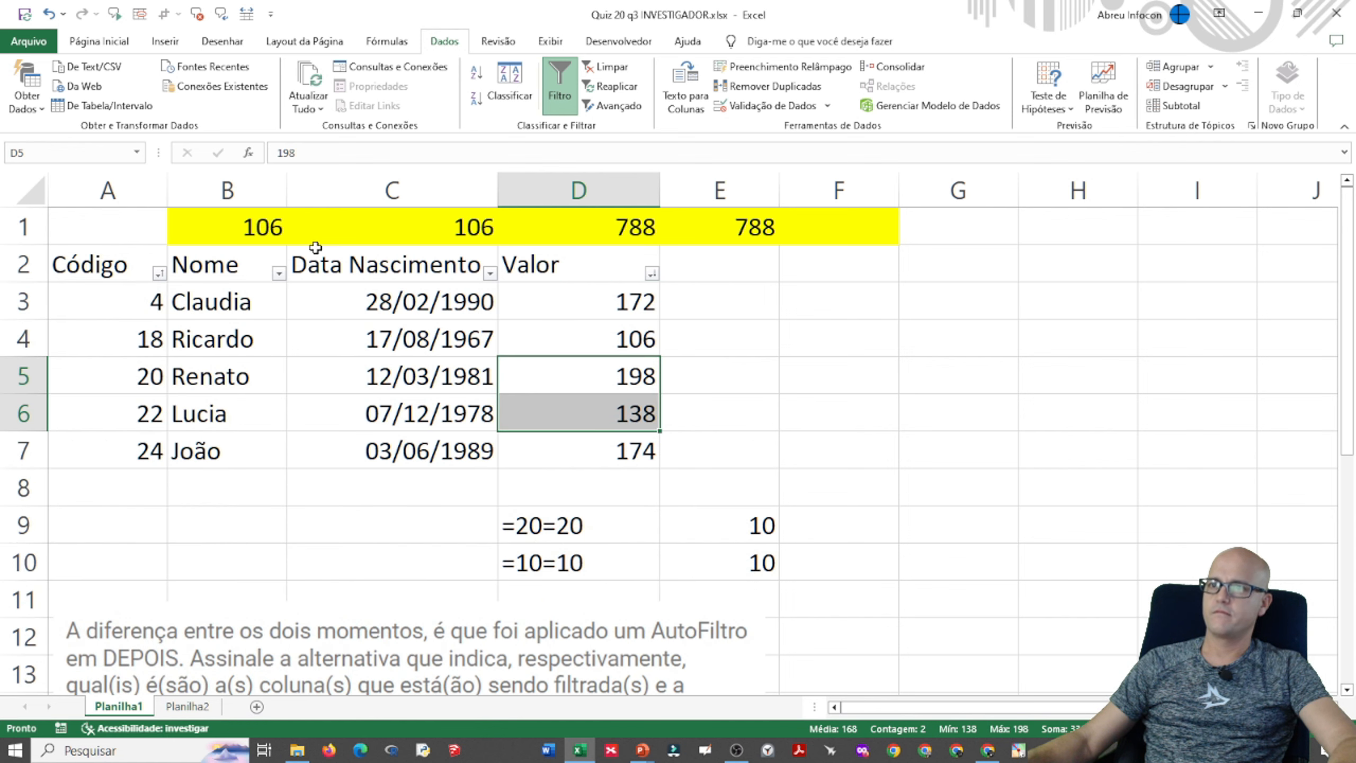
- Examine the SUBTOTAL formula in B1 against the unfiltered records in rows 3 to 7
click(269, 228)
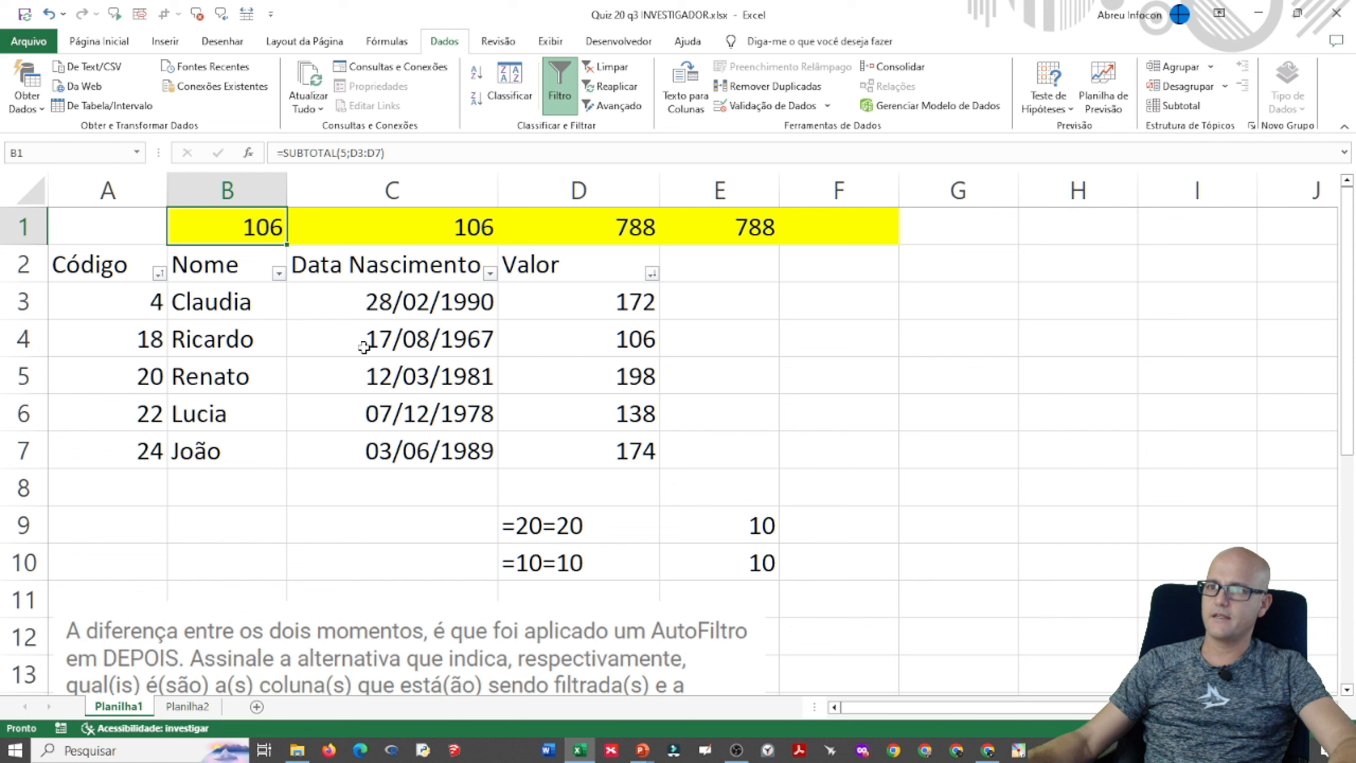
click(216, 303)
click(215, 452)
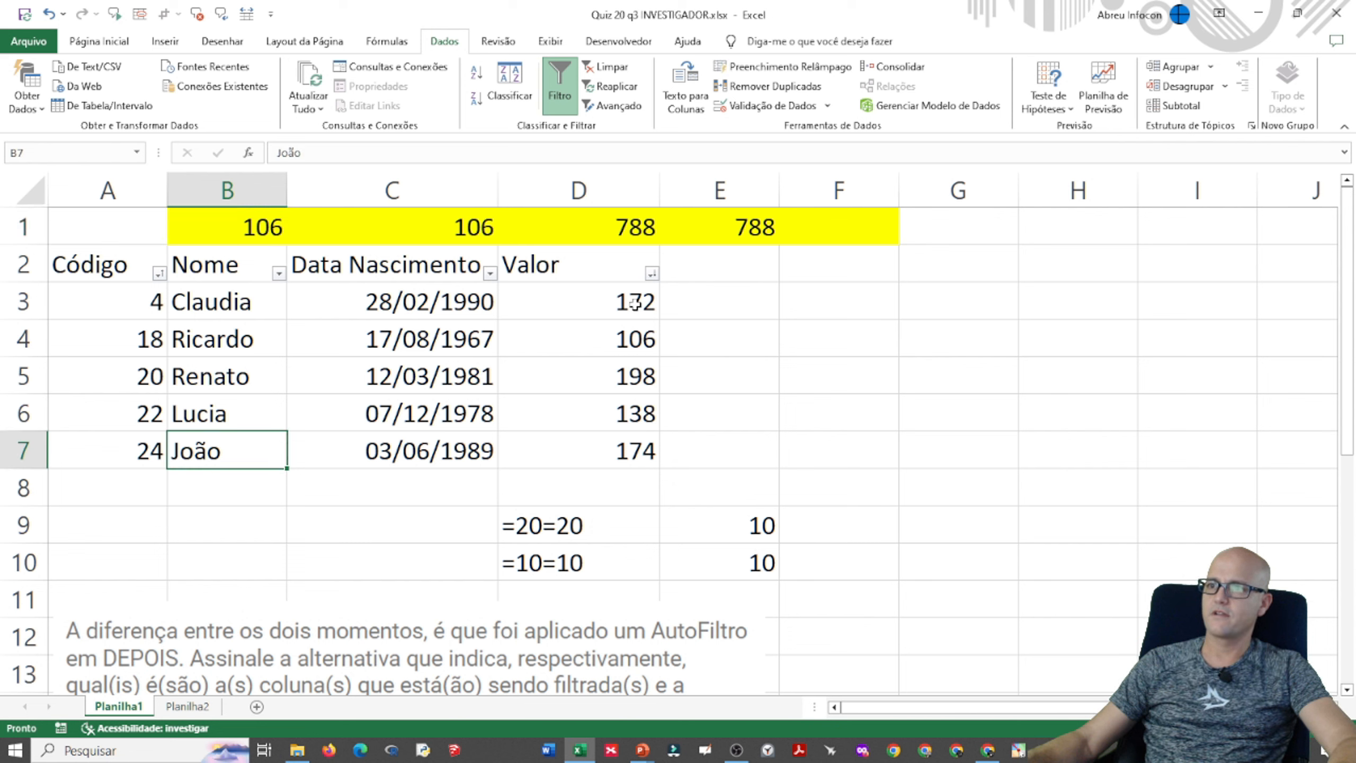
click(638, 304)
- Filter the Nome column so that only the records with Código 4 and 24 are shown
click(279, 274)
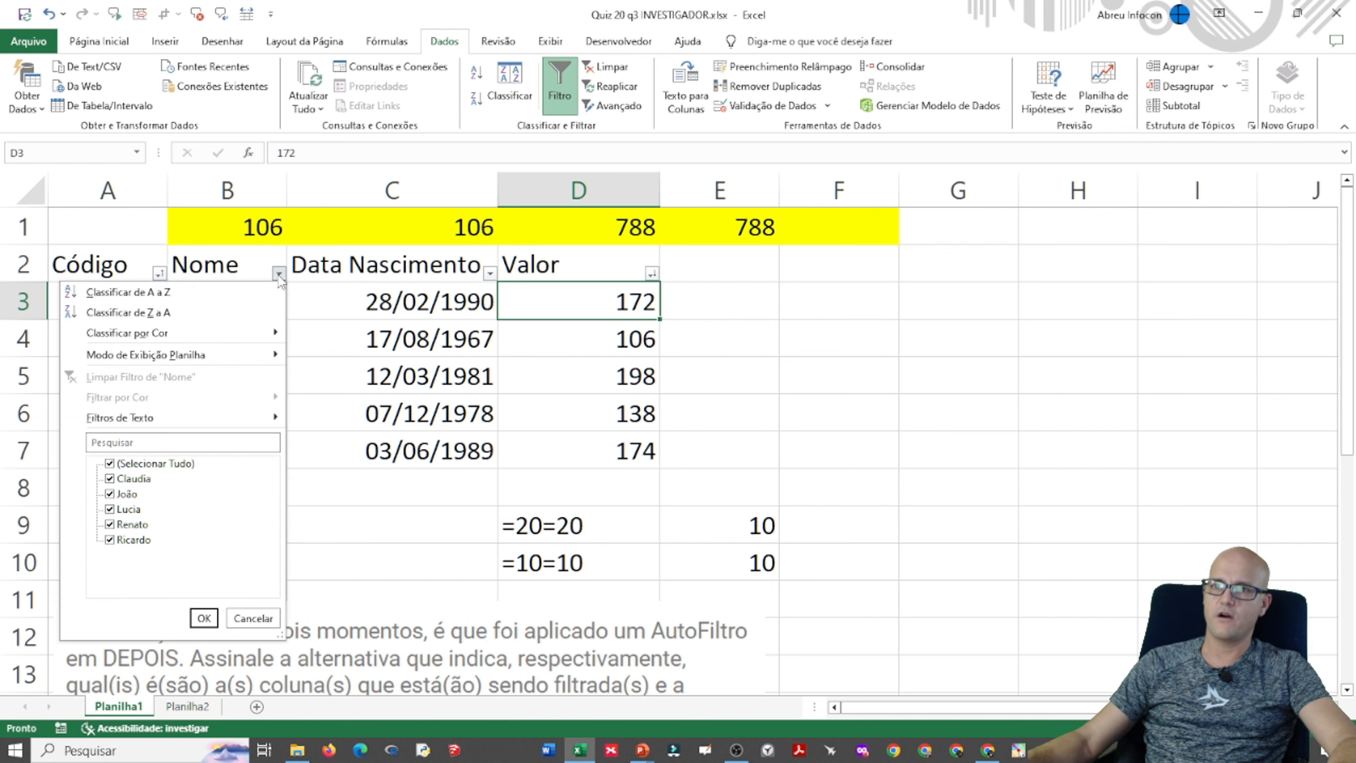
click(110, 464)
click(110, 479)
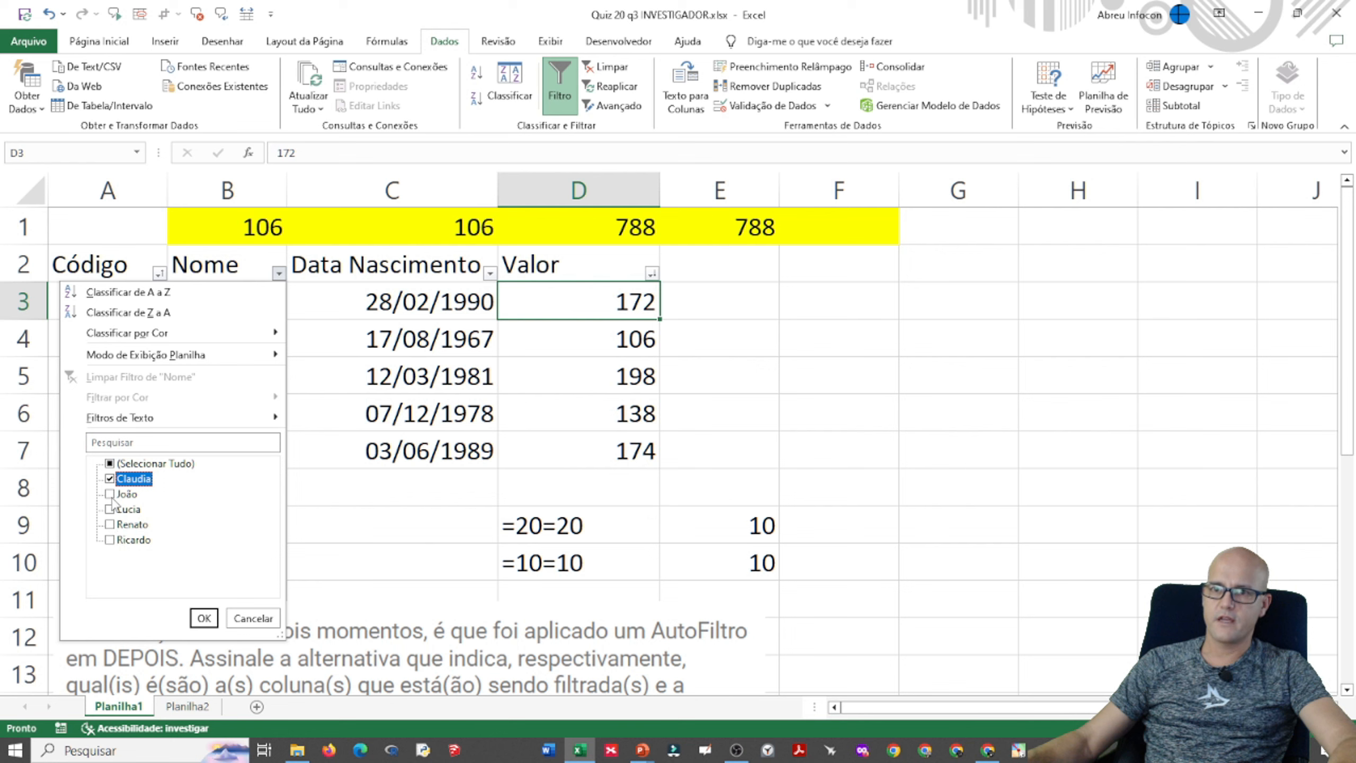
click(110, 494)
click(199, 618)
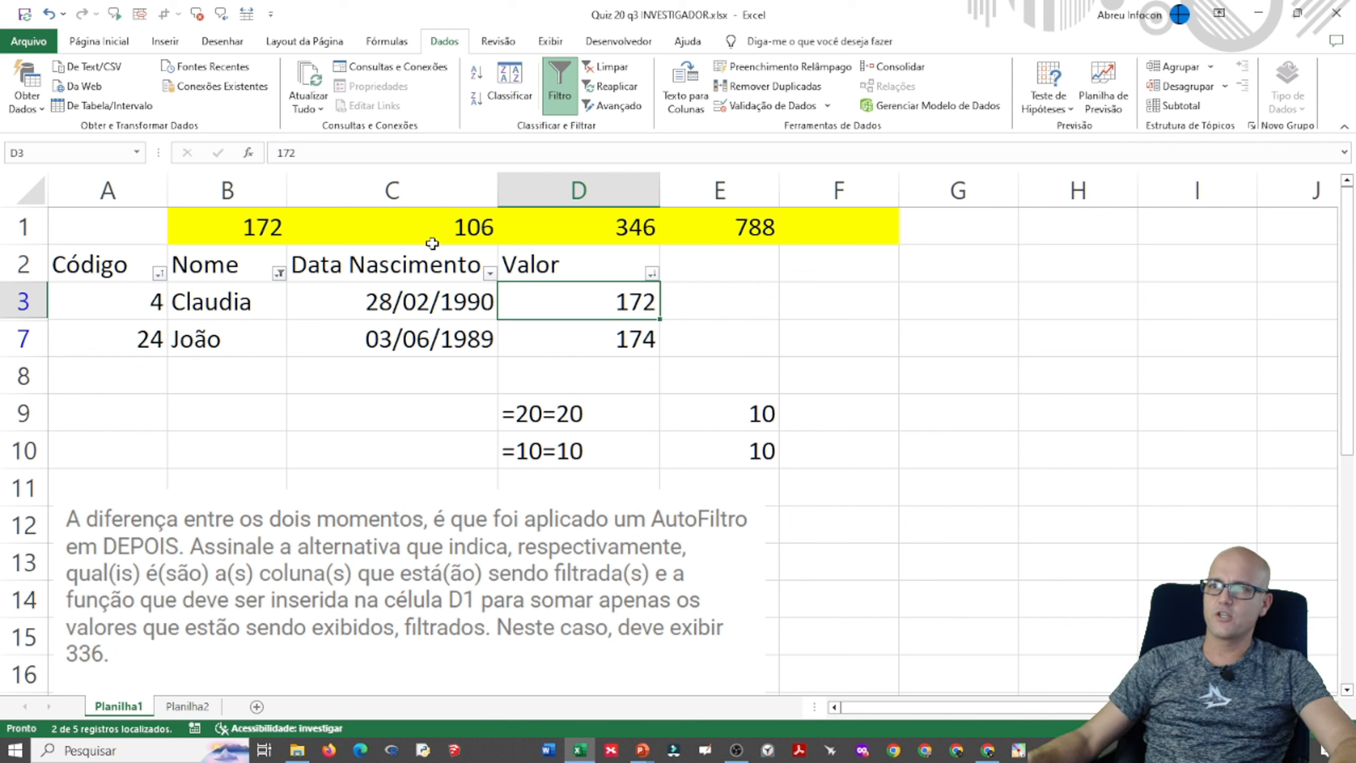
- Inspect the MÍNIMO formula in C1 and the SUBTOTAL formula in B1 on the filtered table
double_click(456, 229)
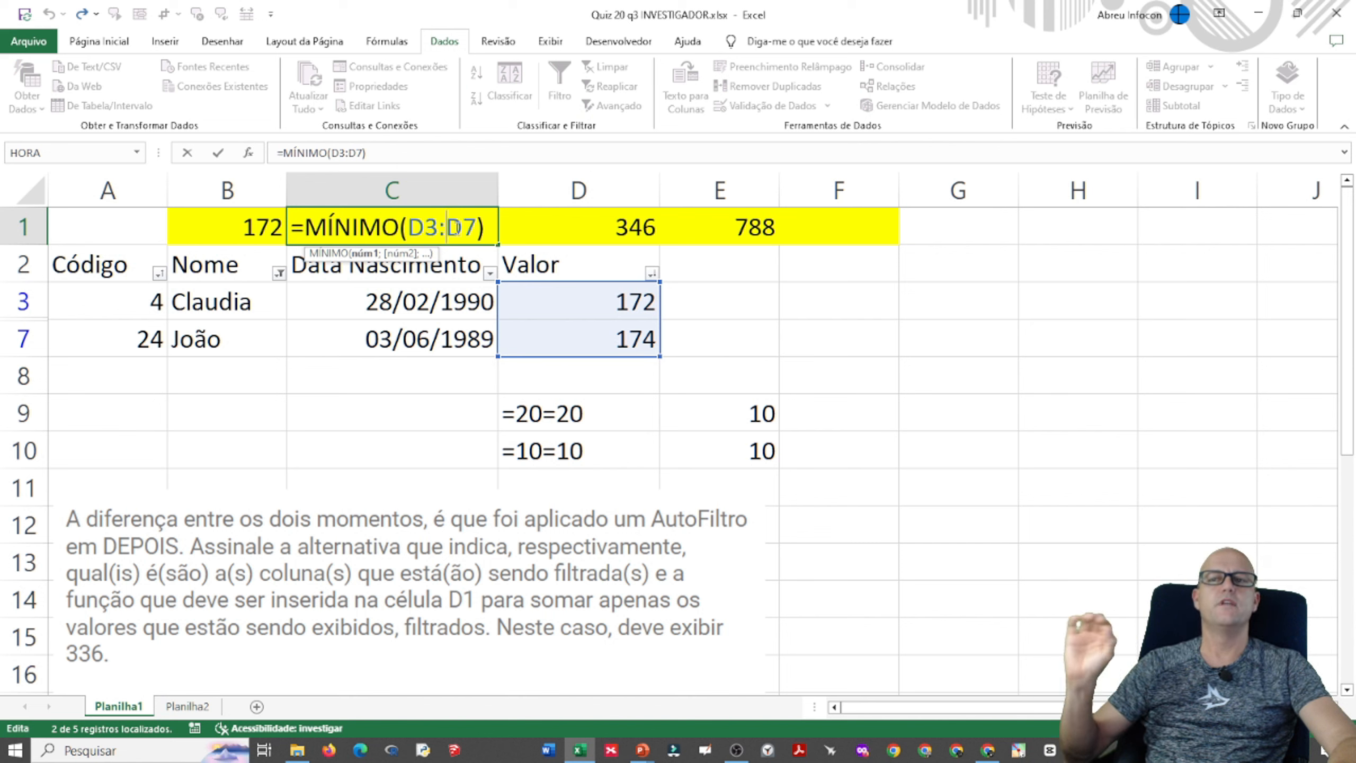
key(Escape)
click(255, 225)
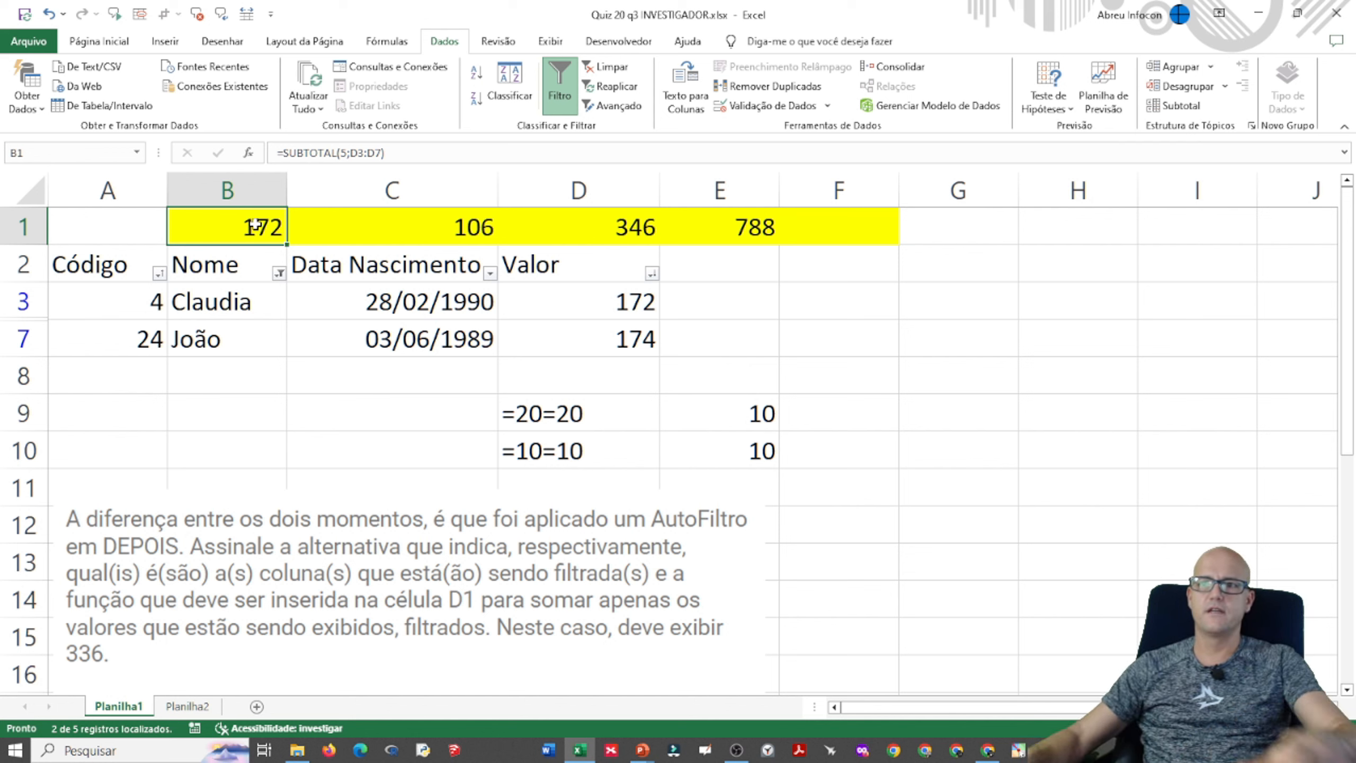
- Review the quiz question and its answer options in the presentation, and return to the Excel worksheet
key(alt+Tab)
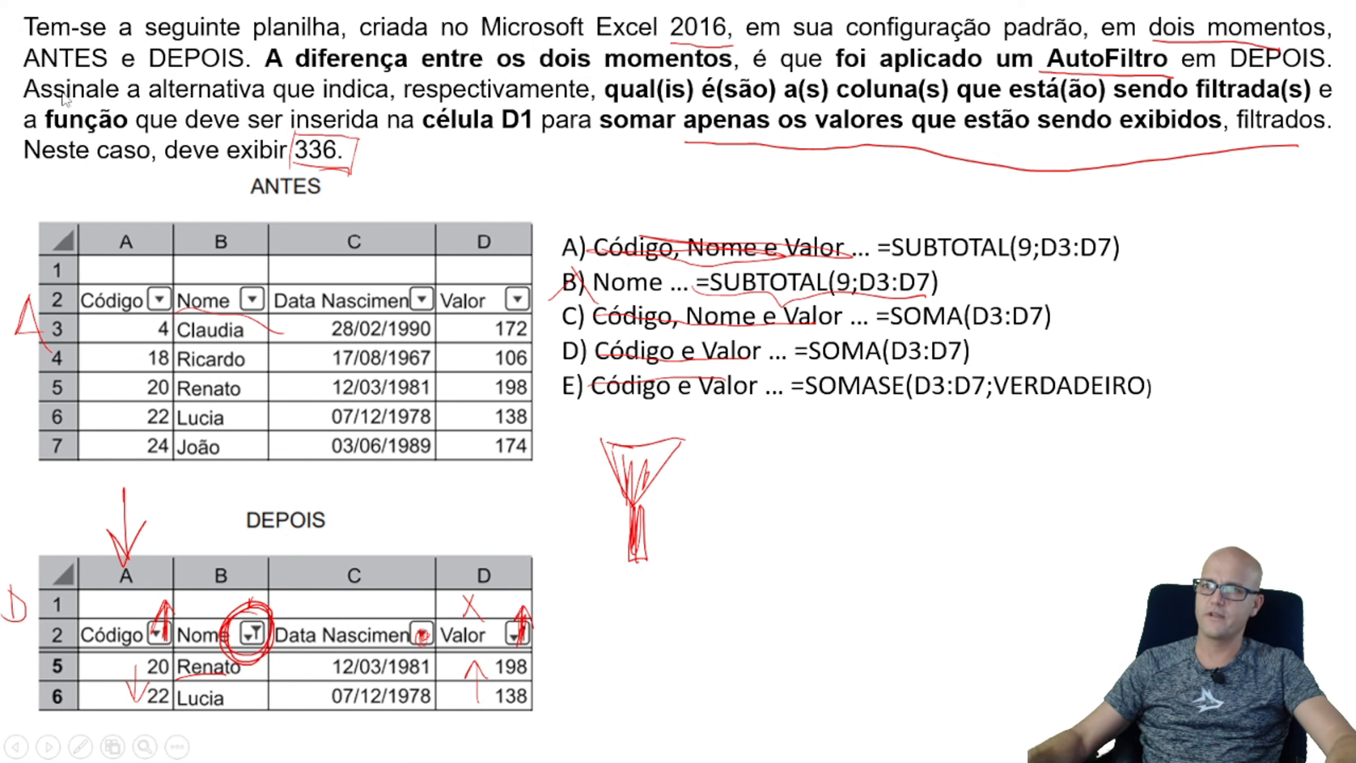
key(alt+Tab)
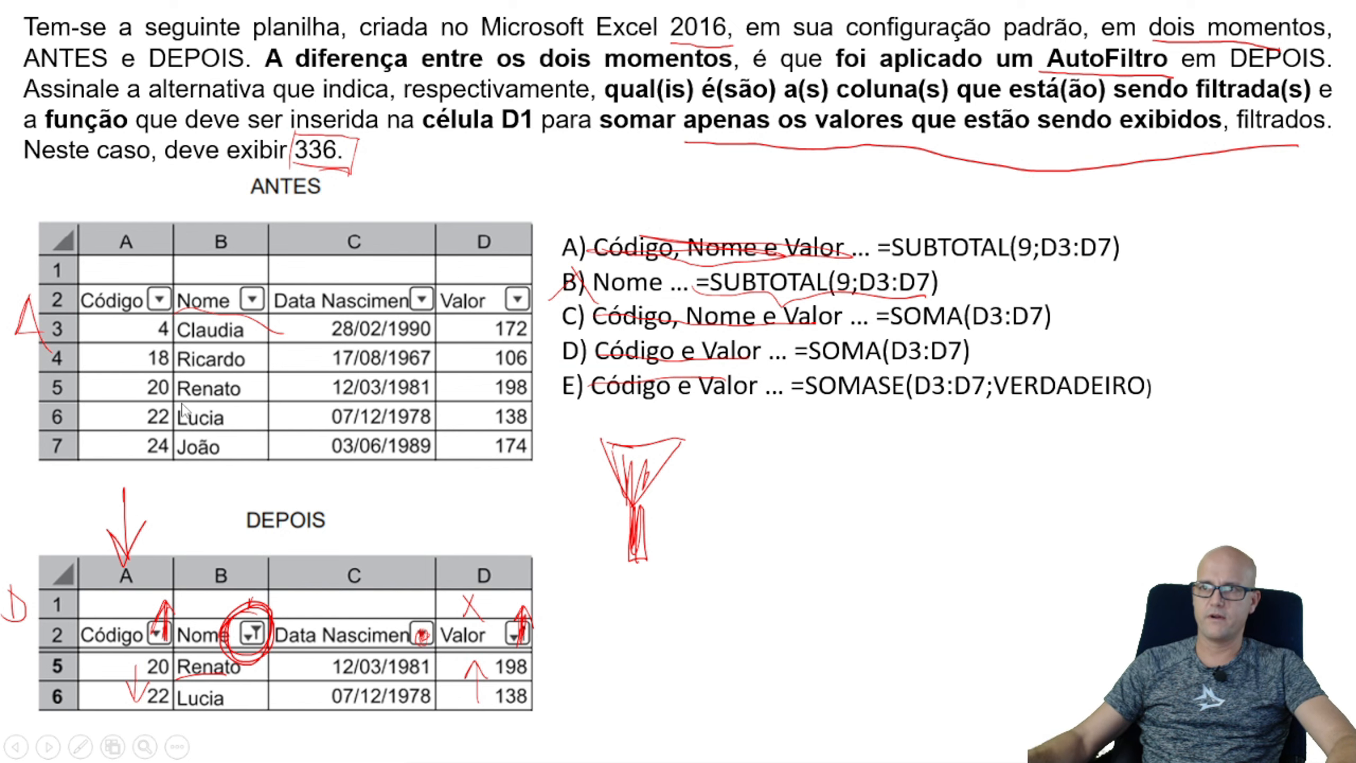
key(alt+Tab)
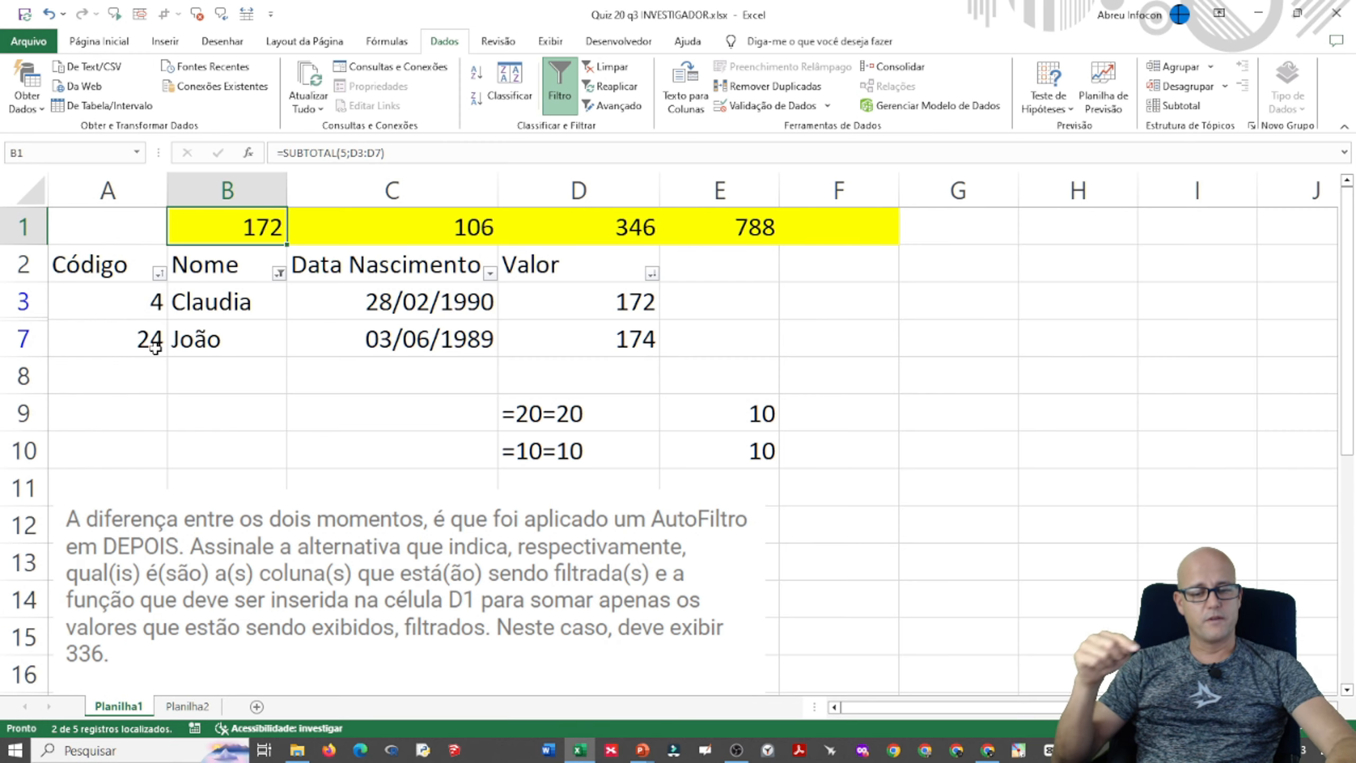